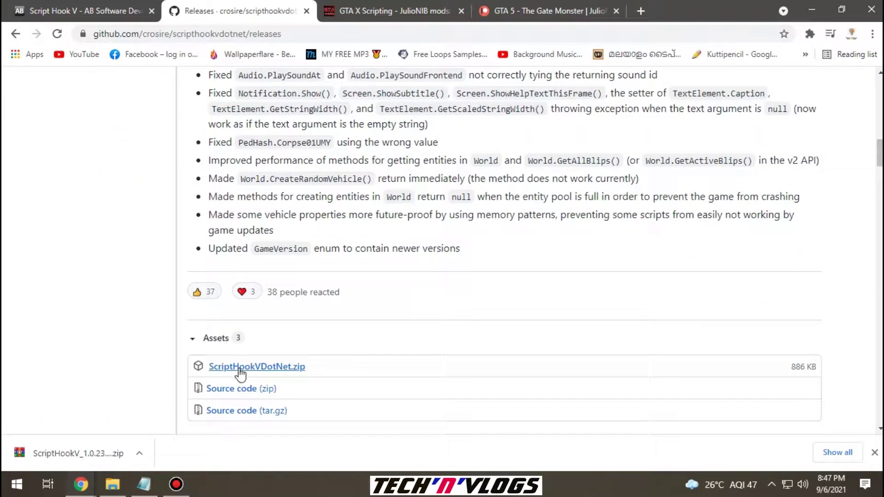
Download ScriptHookVDotNet.zip from the GitHub release and NIBSHDotNet and NIBmods menu R8c.zip from the JulioNIB menu download post
click(272, 367)
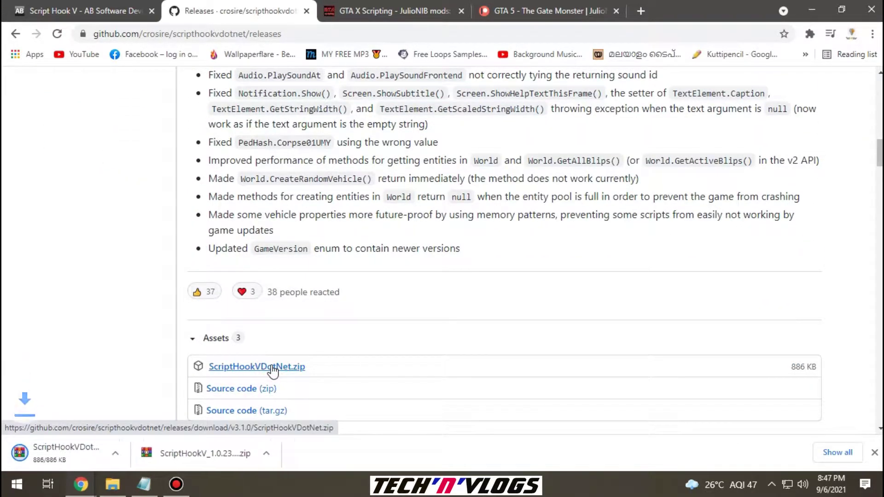
click(377, 9)
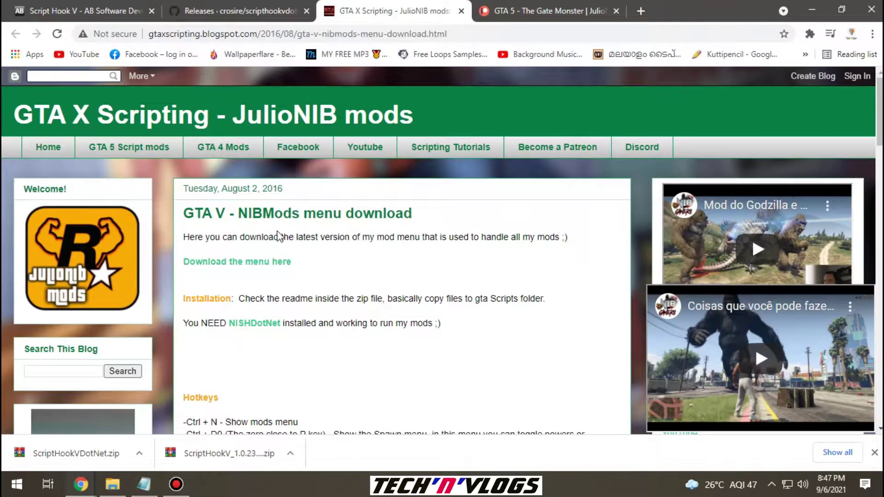
mouse_move(237, 216)
mouse_down()
mouse_move(320, 217)
mouse_move(250, 214)
mouse_up()
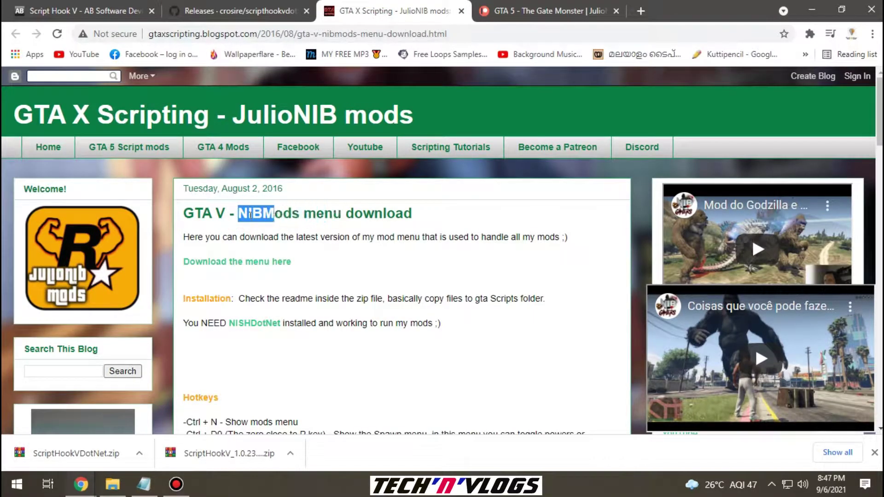
click(246, 261)
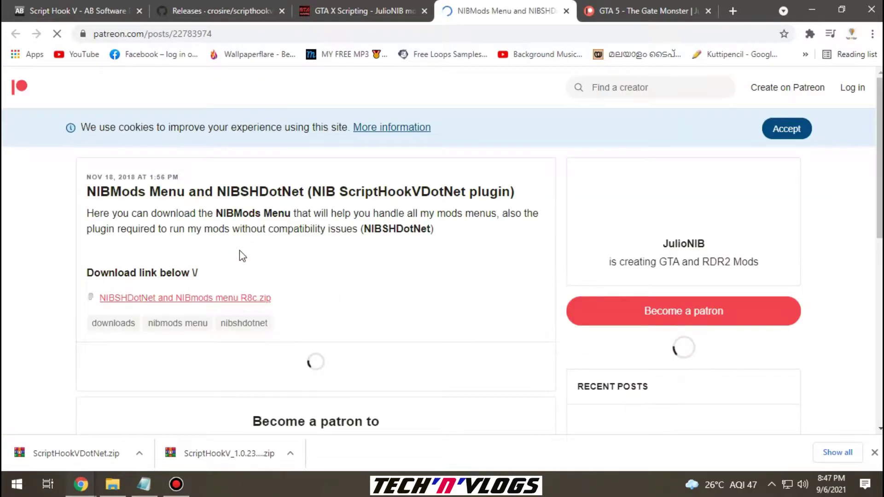
scroll(339, 271, down, 5)
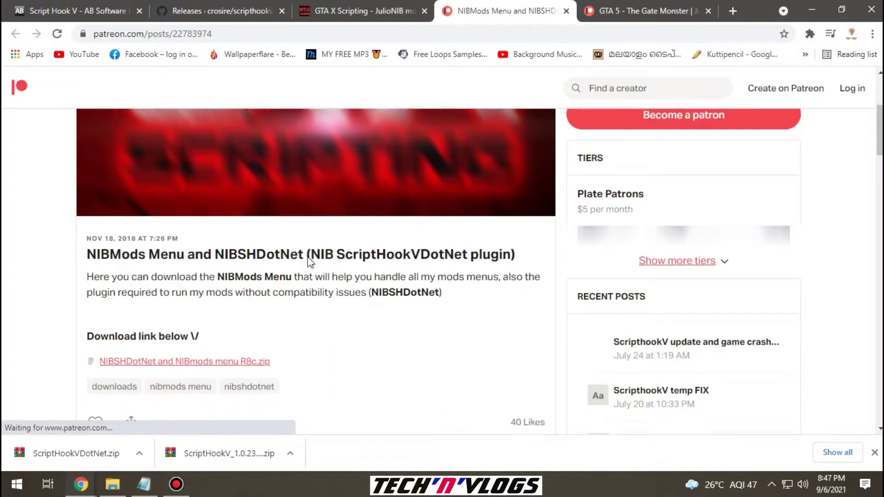
click(176, 300)
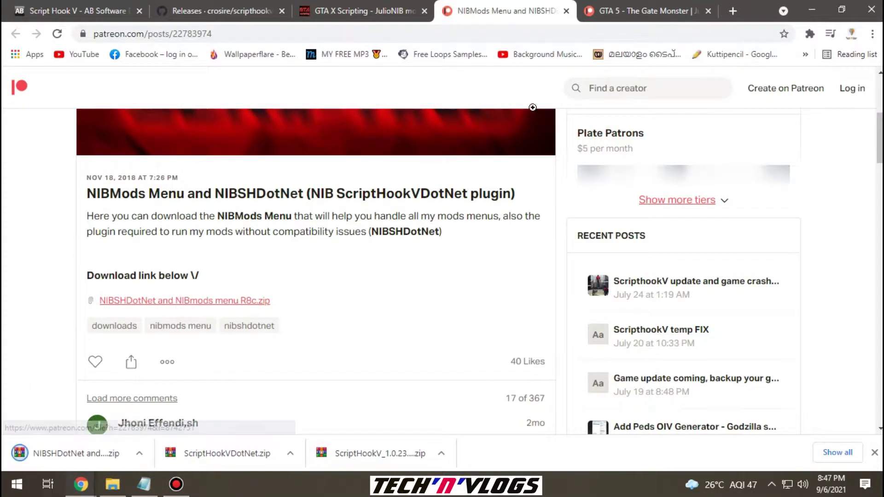
Download TheGateMonster.zip from the GTA 5 - The Gate Monster Patreon post
click(615, 4)
scroll(180, 226, down, 3)
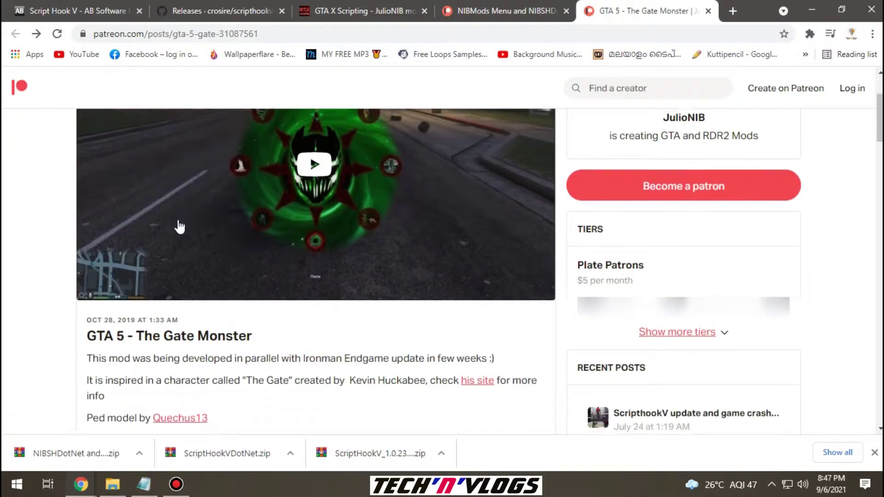
drag(168, 329, 143, 338)
scroll(289, 337, down, 4)
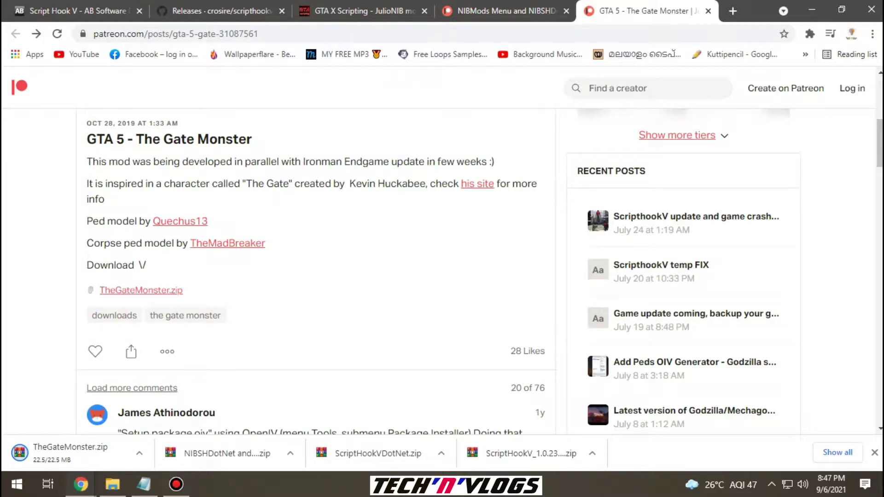
Show the downloaded ScriptHookV archive in the Downloads folder and minimize the browser, leaving free desktop space beside the folder window
click(593, 454)
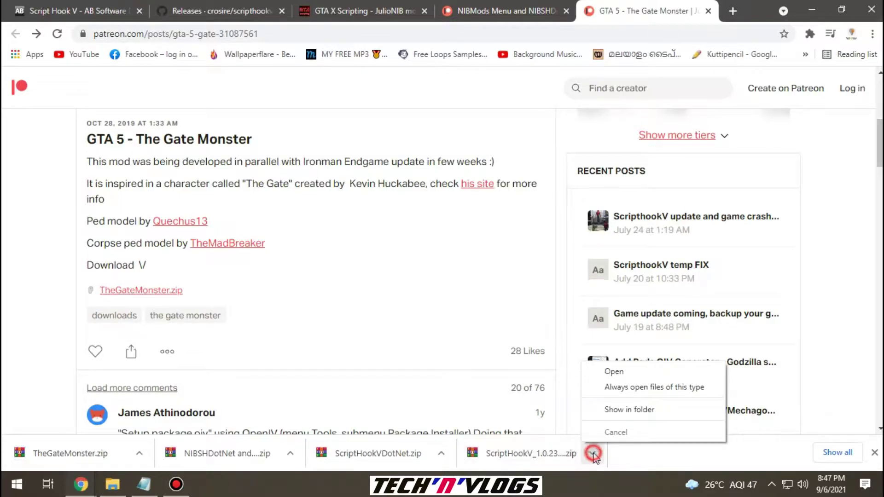
click(606, 410)
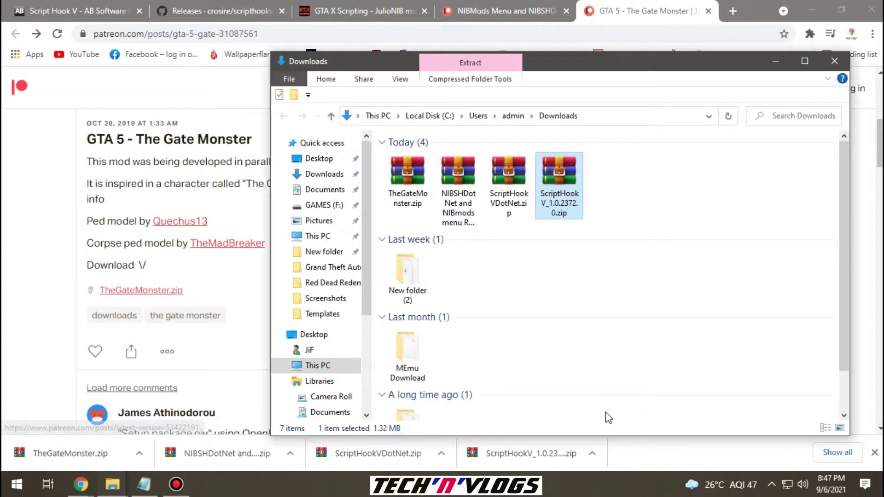
click(815, 15)
drag(671, 68, 479, 70)
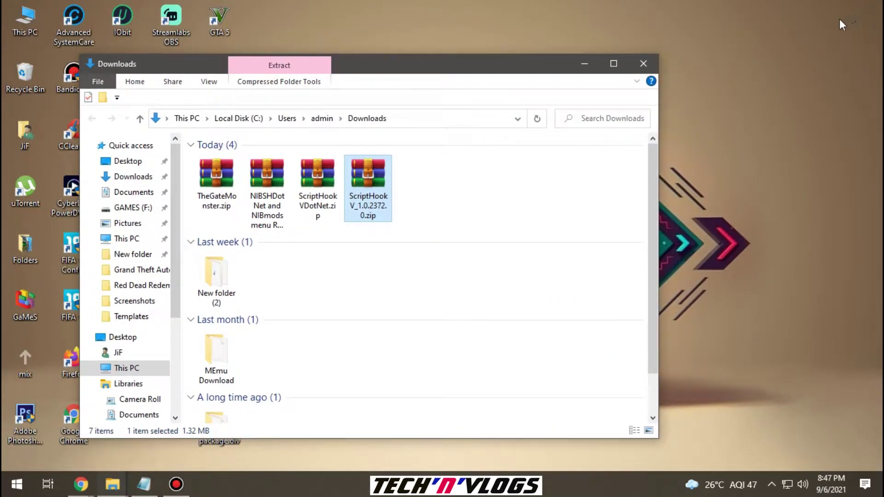
Copy the file name of TheGateMonster.zip without its extension
right_click(222, 184)
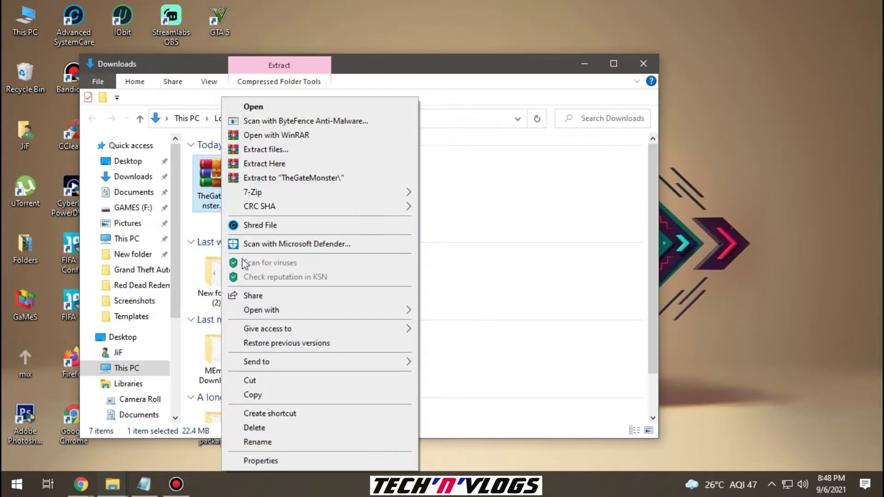
click(258, 442)
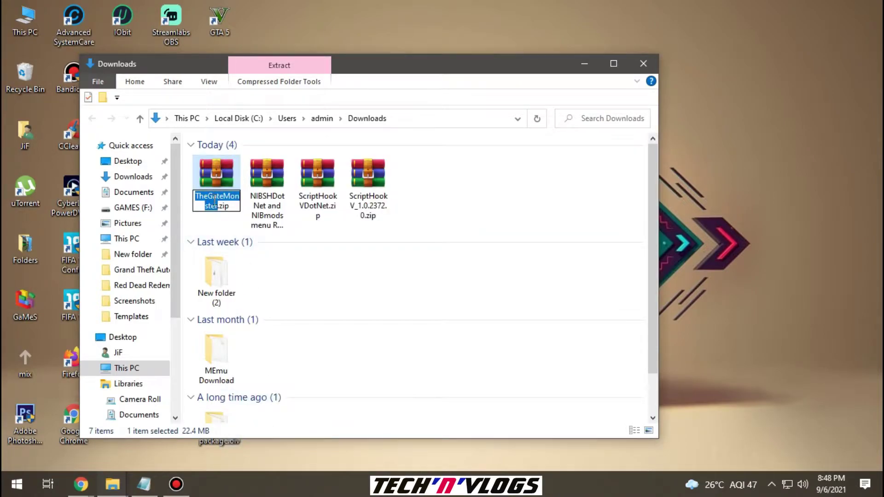
right_click(215, 201)
click(238, 243)
Create a desktop folder named TheGateMonster by pasting the copied name, and place it in the upper corner of the desktop
click(807, 87)
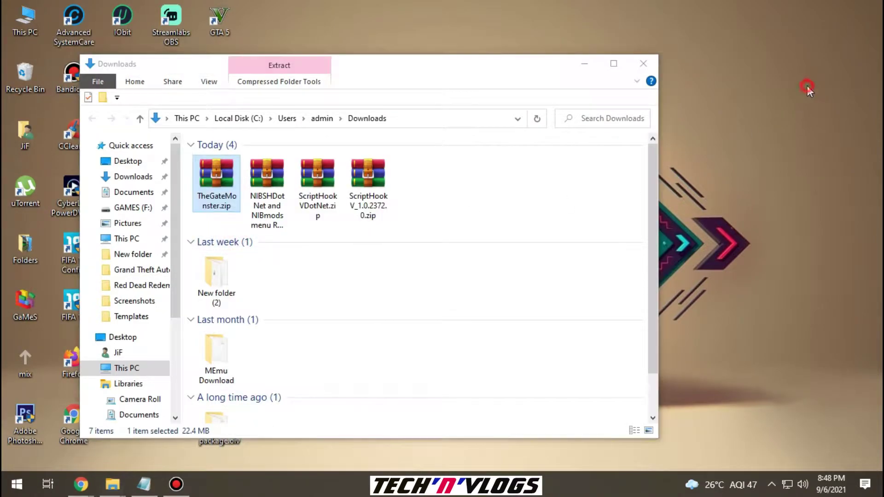
right_click(808, 24)
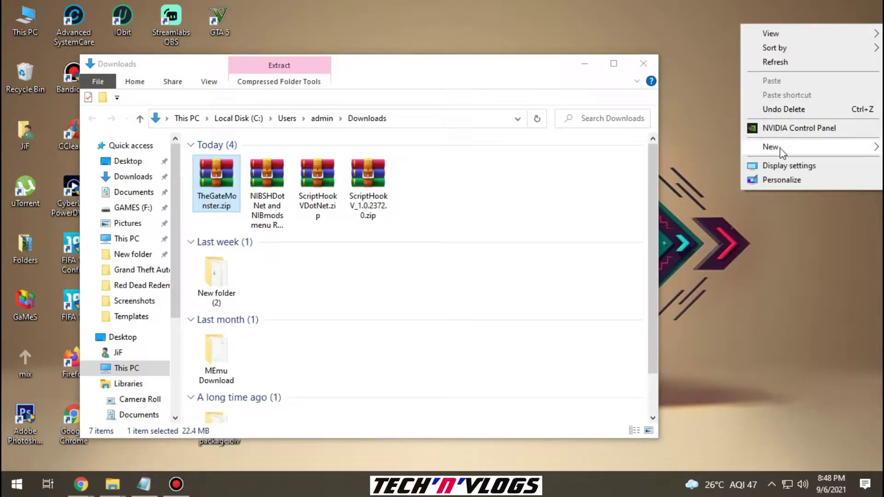
mouse_move(780, 148)
click(651, 149)
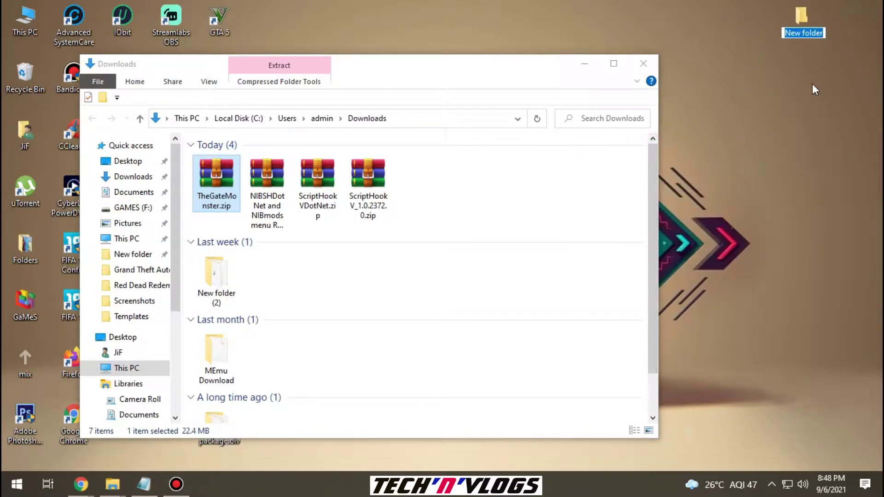
right_click(798, 37)
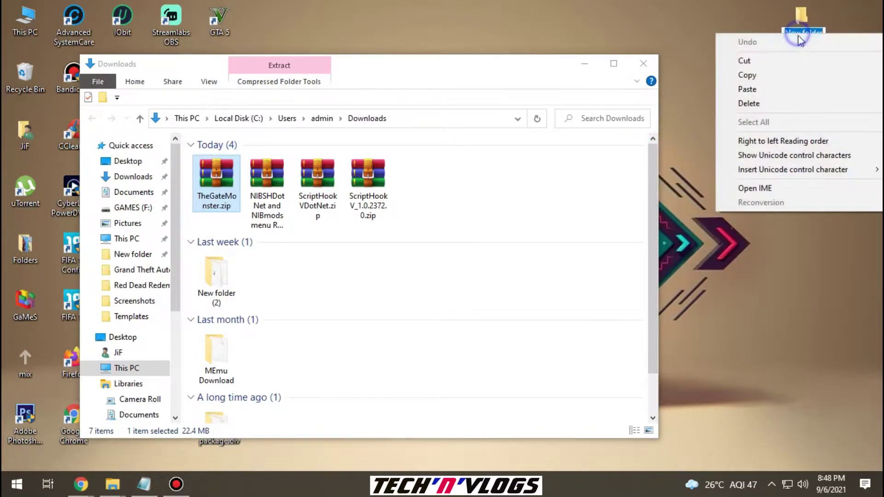
click(770, 89)
drag(801, 21, 855, 30)
Open the TheGateMonster folder and arrange its window beside the Downloads window
double_click(856, 23)
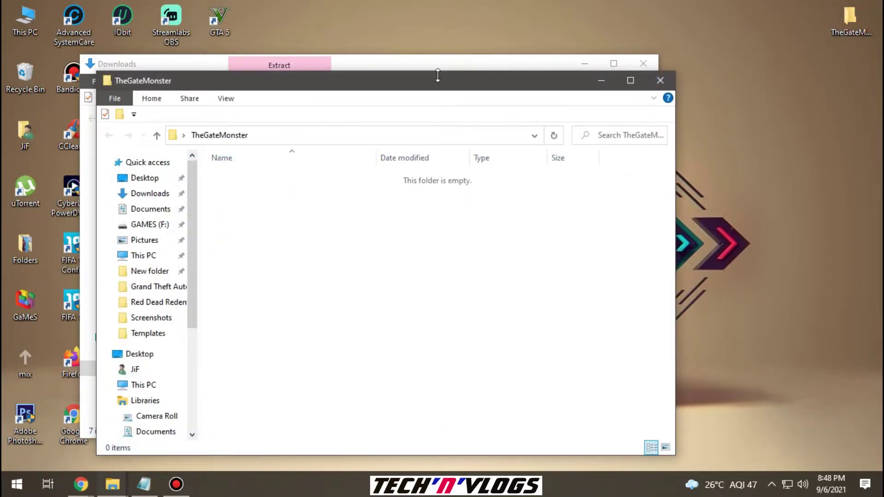
drag(400, 88, 799, 57)
drag(439, 66, 390, 63)
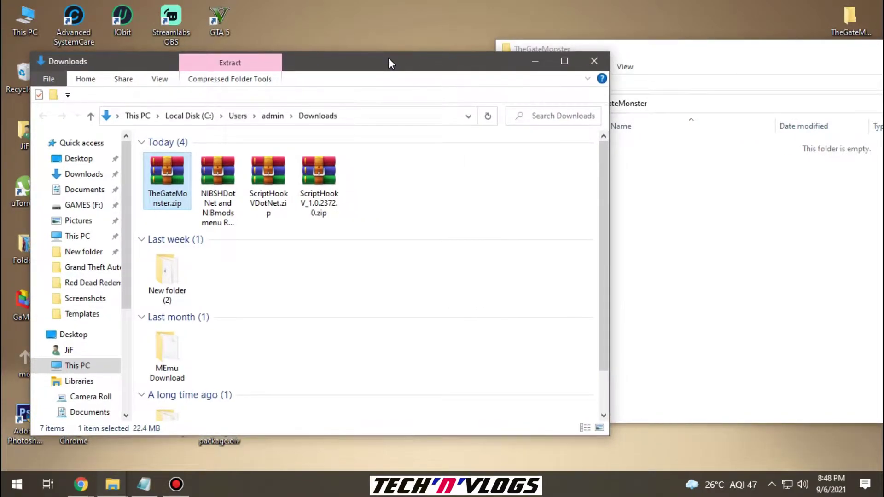
Copy the ScriptHookV part of the file name of ScriptHookV_1.0.2372.0.zip
click(309, 176)
right_click(313, 177)
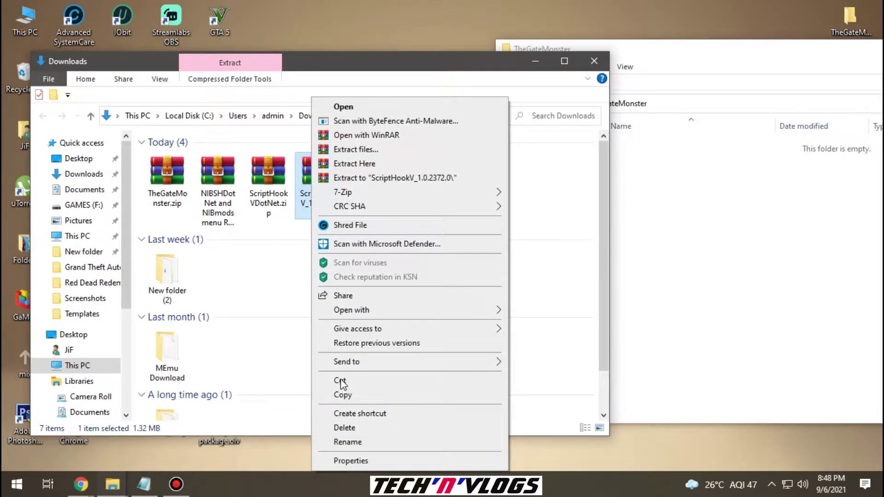
click(344, 442)
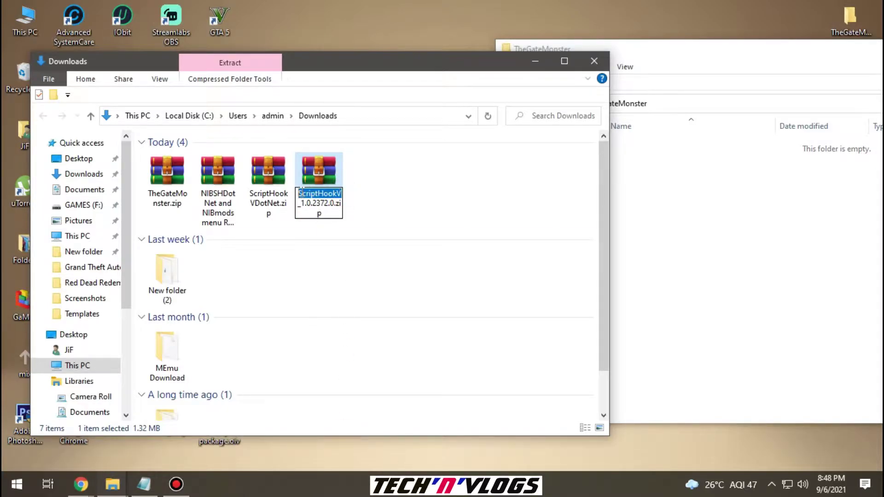
Create a subfolder named ScriptHookV inside the TheGateMonster folder
right_click(643, 182)
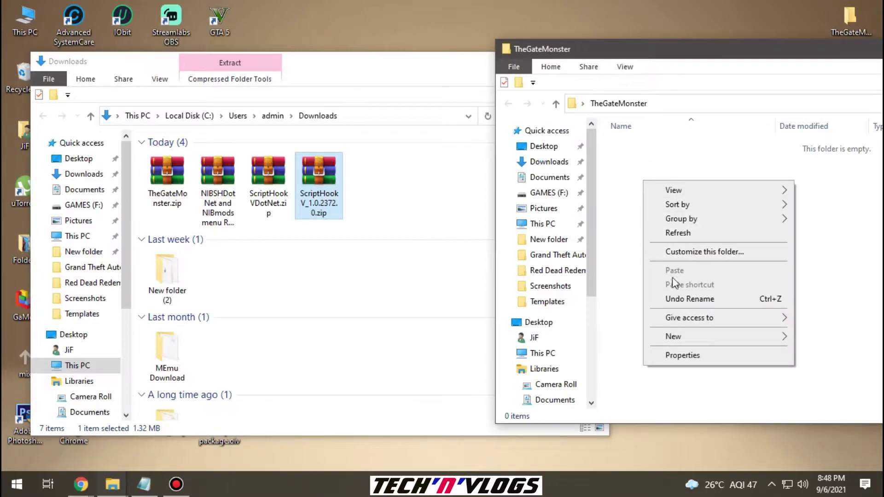
mouse_move(715, 341)
click(615, 337)
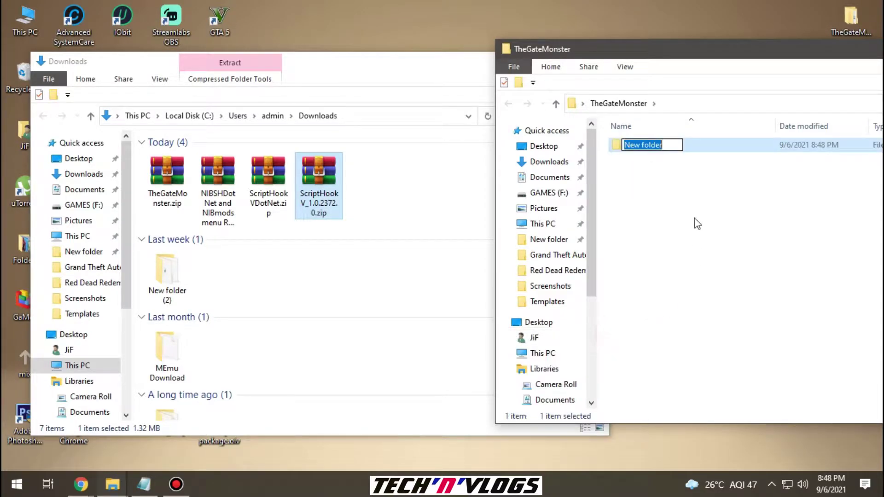
text(ScriptHookV)
click(692, 214)
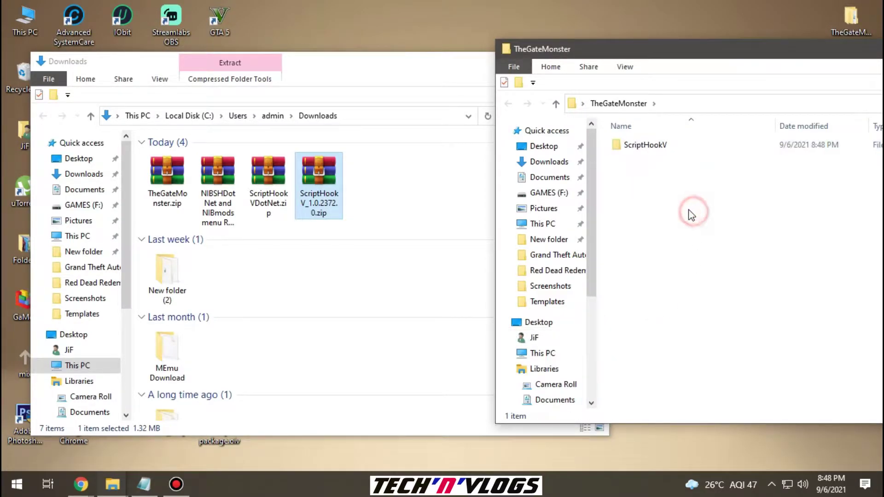
Extract dinput8.dll and ScriptHookV.dll from the bin folder of ScriptHookV_1.0.2372.0.zip into the ScriptHookV subfolder and close the archive
double_click(665, 147)
click(325, 174)
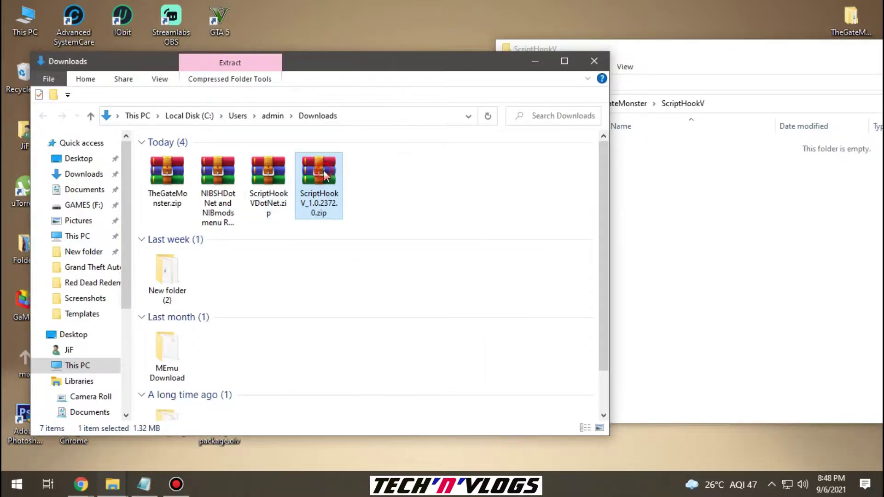
double_click(325, 175)
double_click(339, 243)
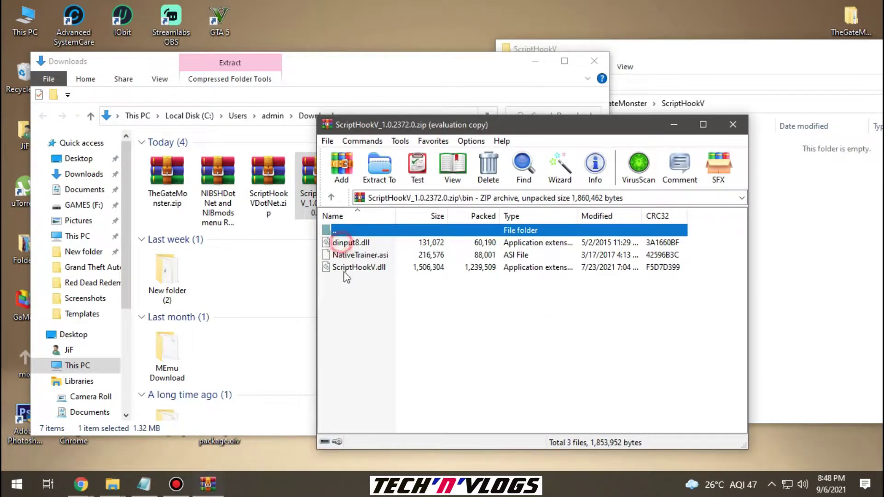
drag(341, 312, 735, 256)
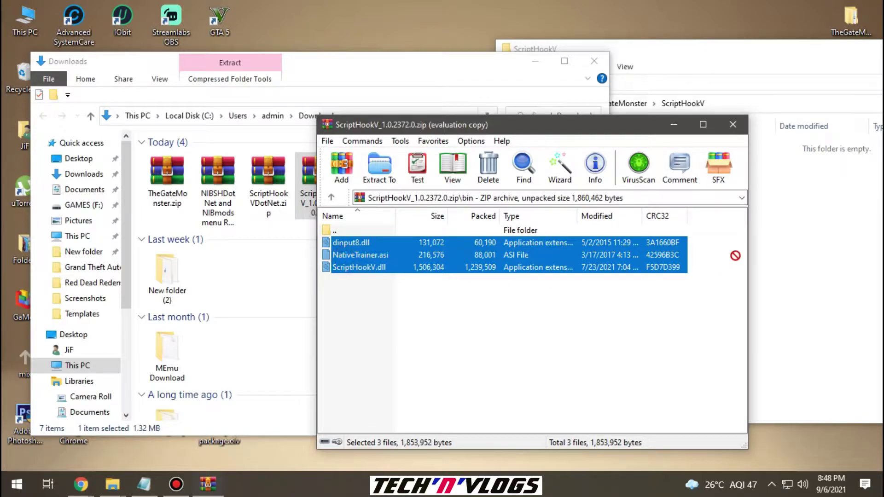
ctrl+click(346, 256)
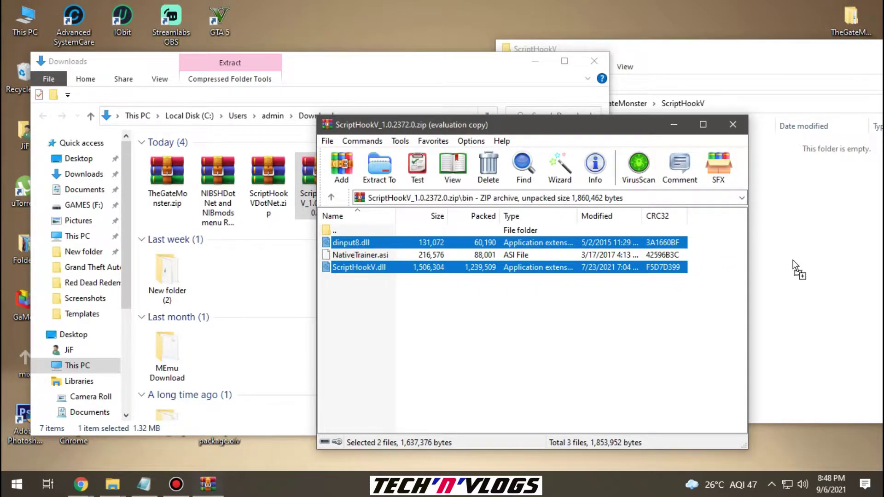
drag(793, 265, 789, 270)
click(408, 361)
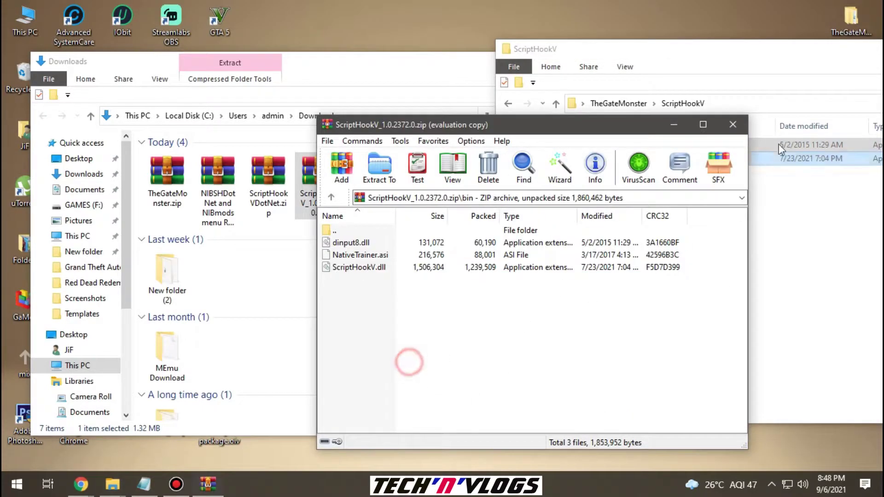
click(734, 124)
Return to the TheGateMonster folder and copy the file name of ScriptHookVDotNet.zip without its extension
click(506, 104)
click(261, 186)
right_click(261, 186)
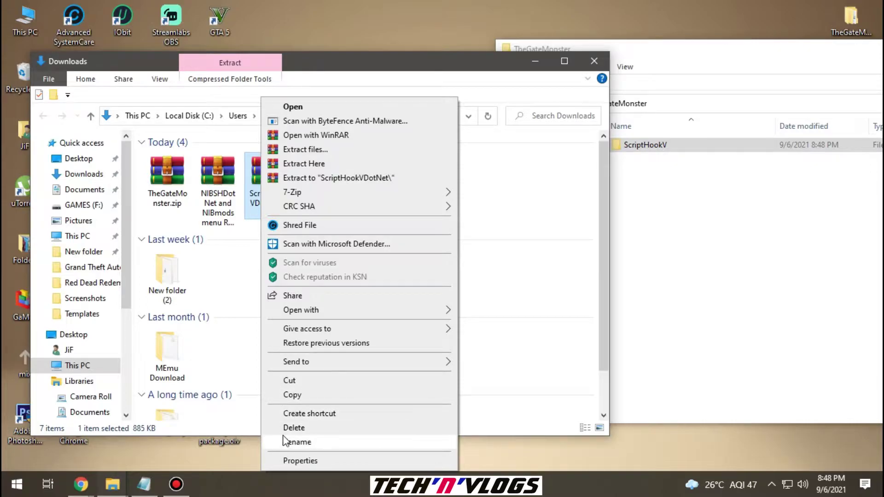
click(295, 442)
right_click(263, 197)
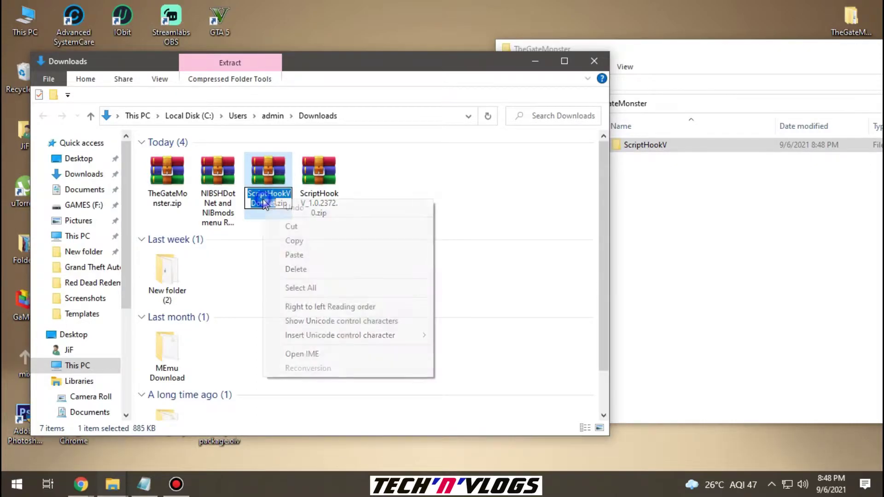
click(292, 240)
Create a subfolder named ScriptHookVDotNet inside the TheGateMonster folder and open it
click(658, 237)
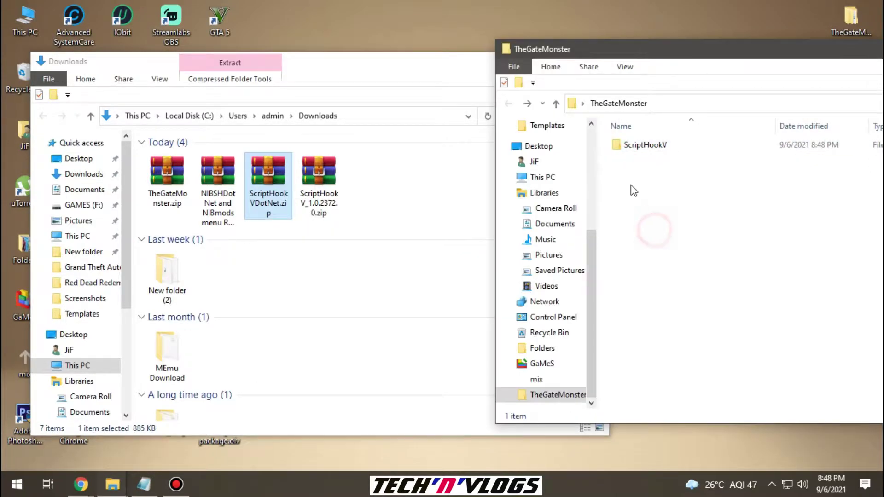
right_click(631, 185)
mouse_move(660, 343)
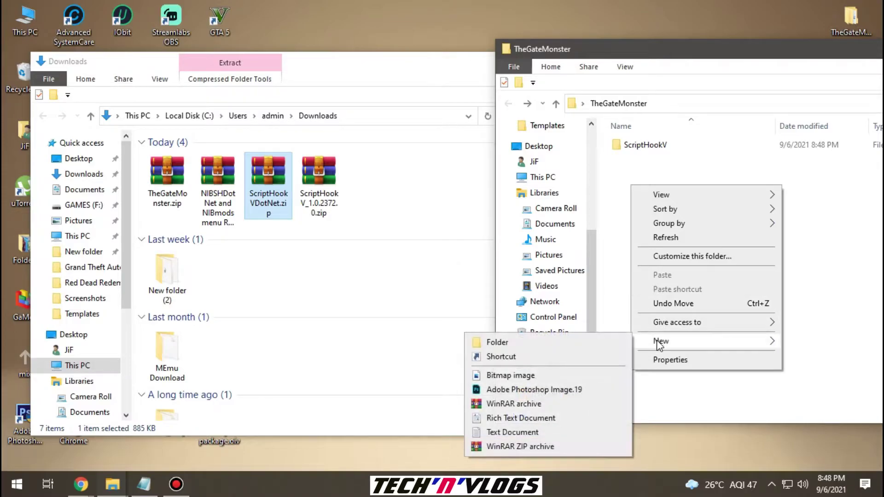
click(588, 342)
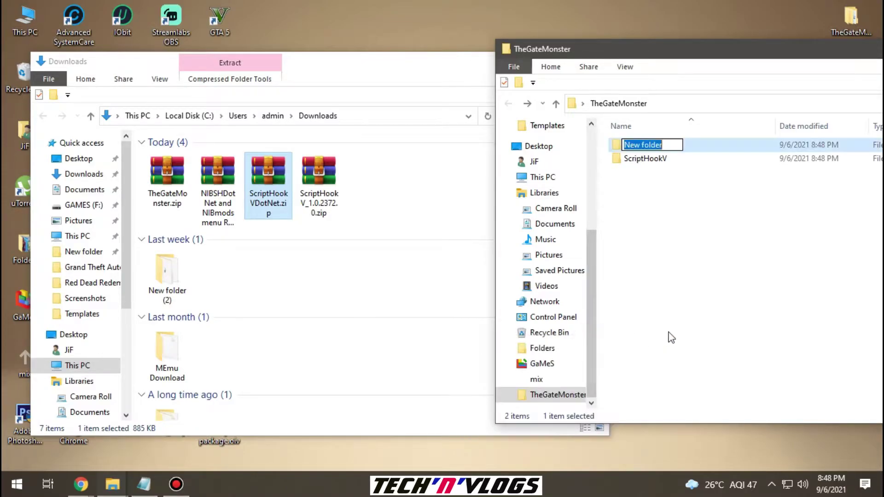
click(685, 295)
double_click(659, 147)
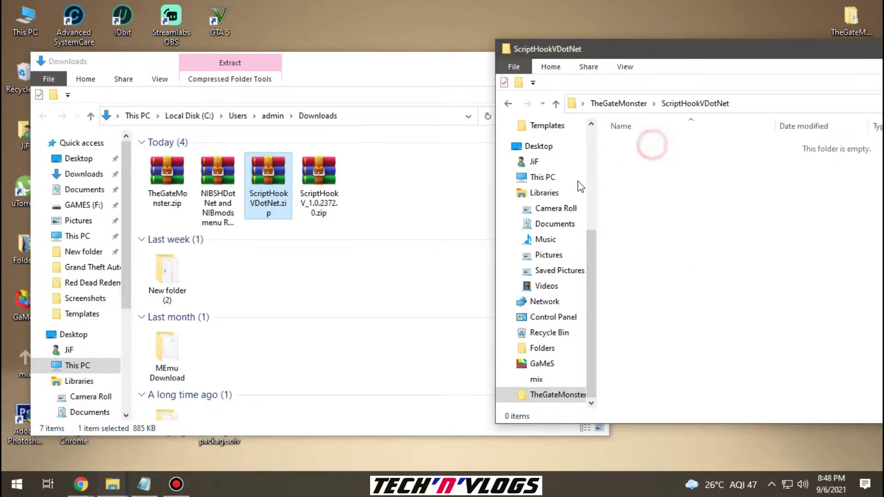
Extract the six ScriptHookVDotNet ASI, INI, DLL and XML files from ScriptHookVDotNet.zip into the ScriptHookVDotNet subfolder and close the archive
double_click(269, 181)
drag(372, 338, 583, 296)
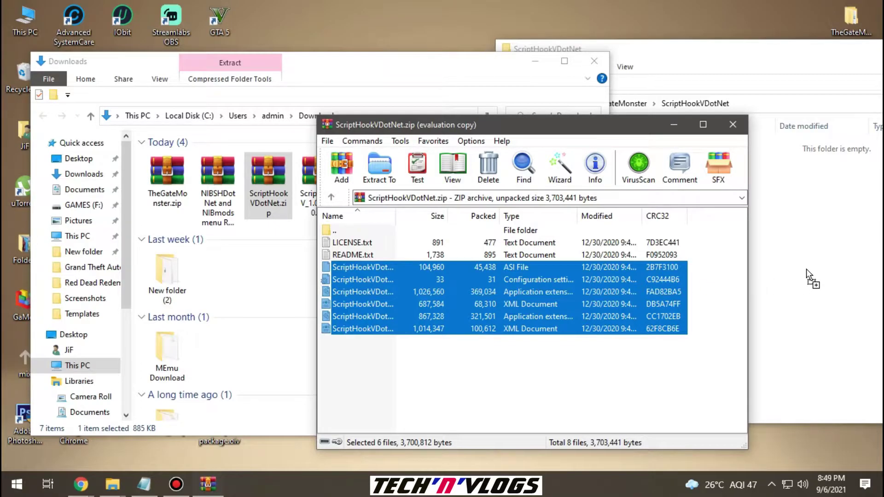
drag(812, 279, 809, 273)
click(426, 384)
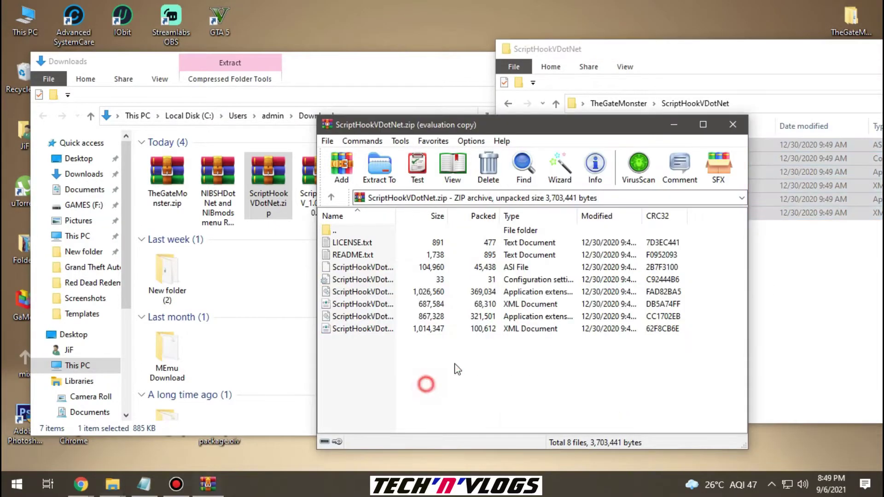
click(731, 125)
Return to the TheGateMonster folder and copy the file name of TheGateMonster.zip without its extension
click(508, 103)
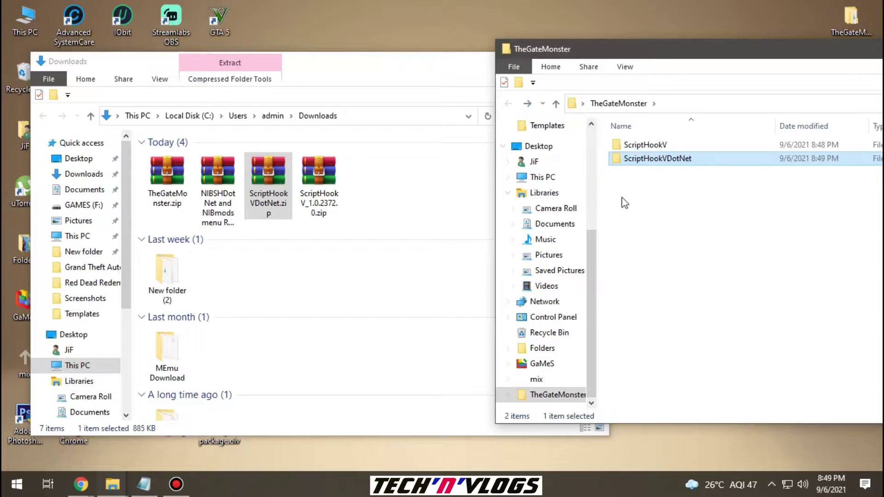
click(651, 207)
click(165, 184)
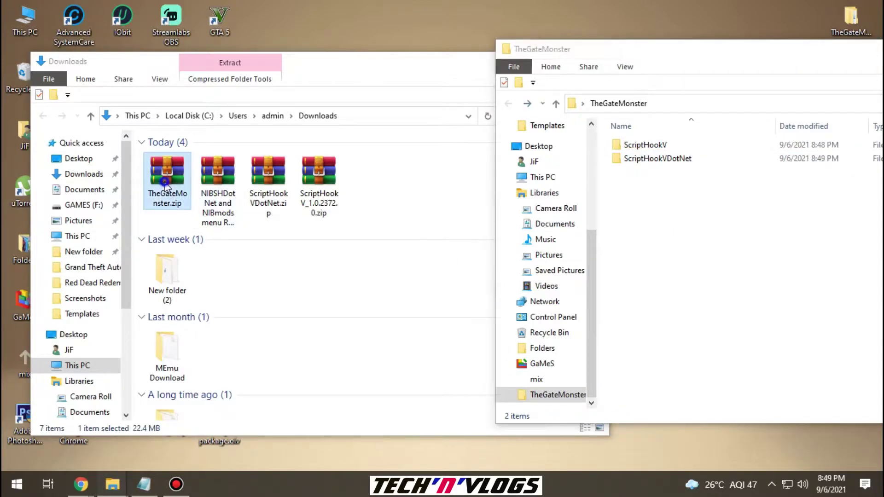
right_click(164, 184)
click(185, 442)
right_click(156, 200)
click(198, 234)
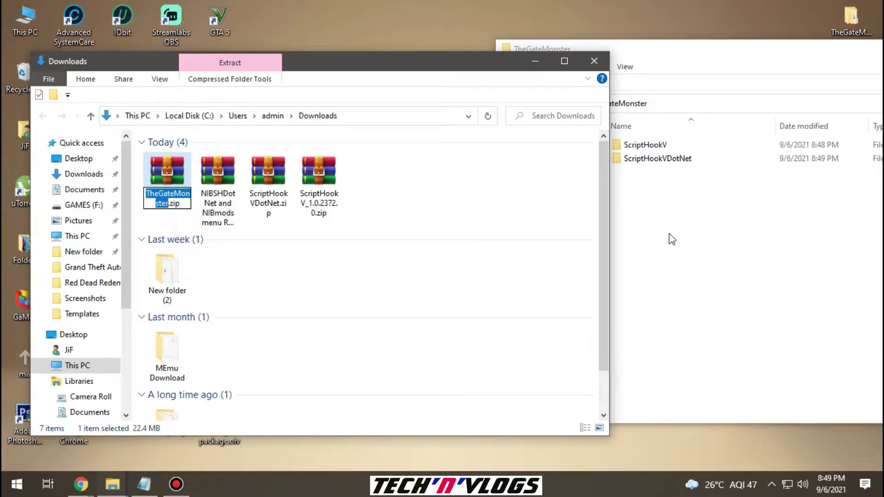
click(676, 231)
Create a subfolder named TheGateMonster inside the TheGateMonster folder and open it
right_click(637, 201)
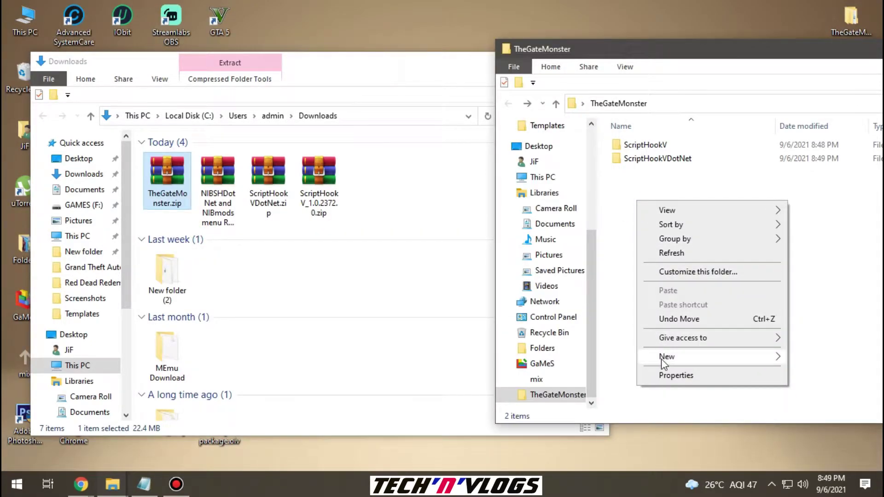
mouse_move(662, 358)
click(608, 358)
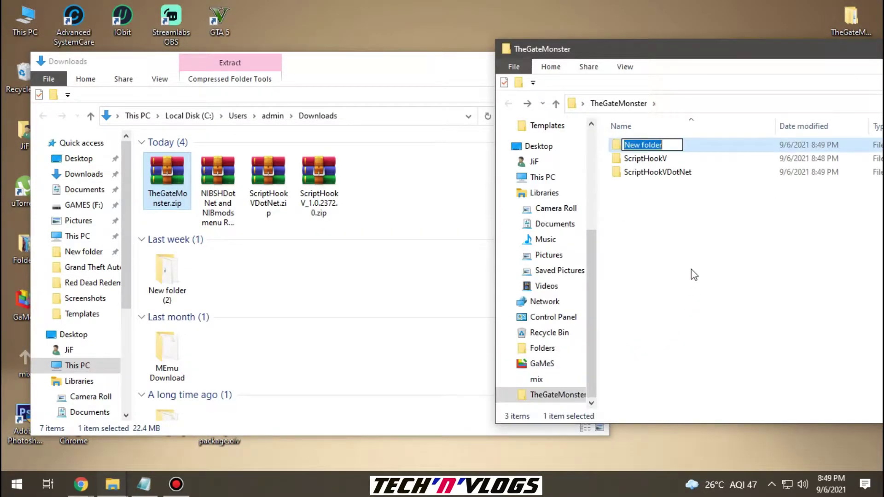
right_click(639, 146)
click(668, 200)
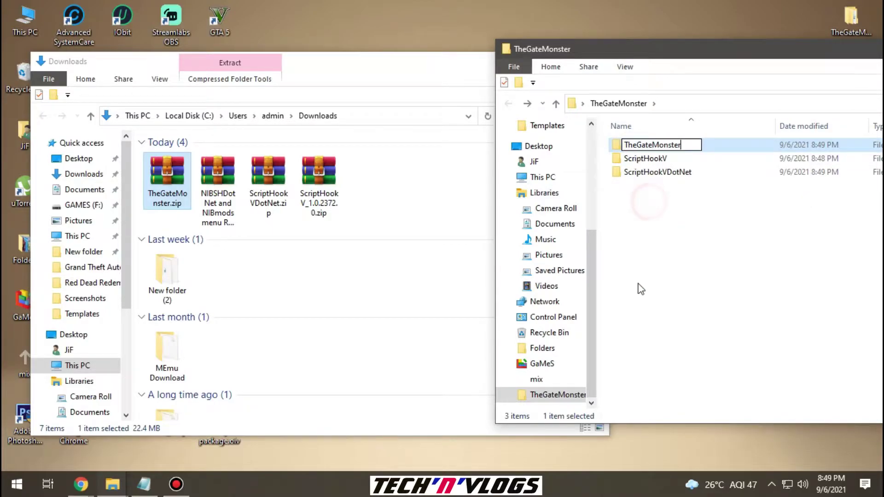
click(637, 282)
double_click(639, 147)
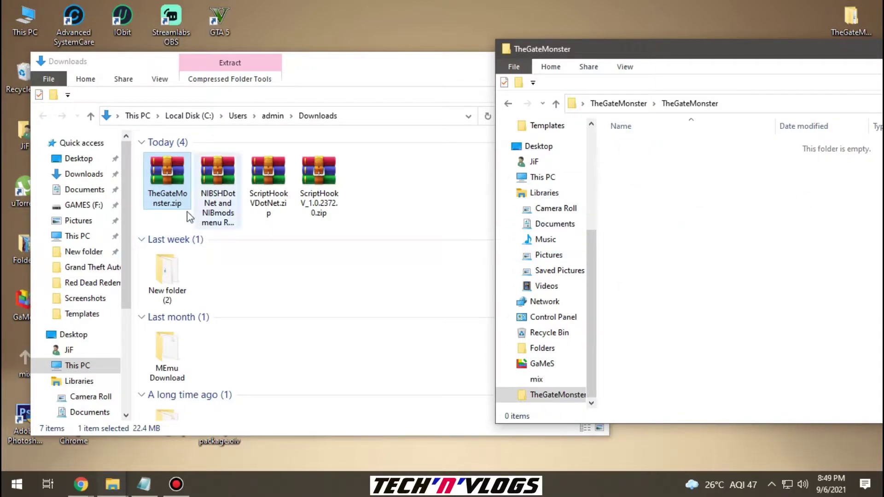
Extract corpse.zip, TheGate_pedModel.zip and TheGate.oiv from TheGateMonster.zip into the inner TheGateMonster subfolder and close the archive
click(188, 192)
double_click(190, 193)
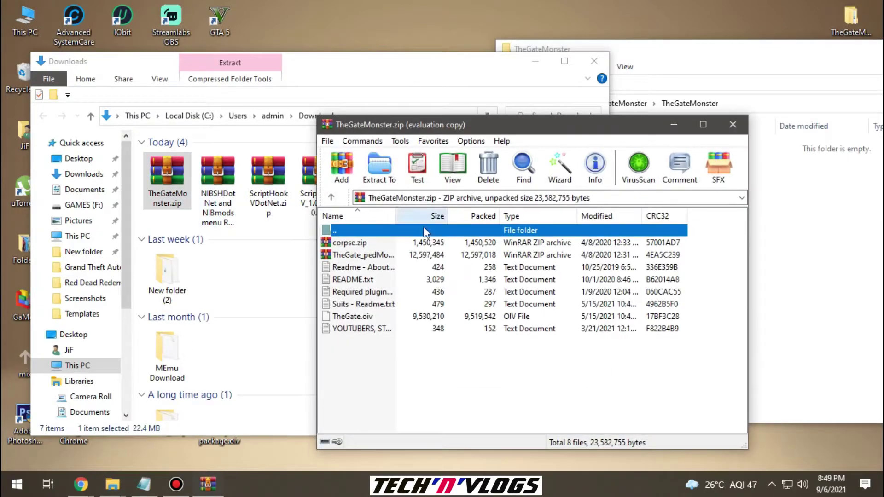
click(352, 318)
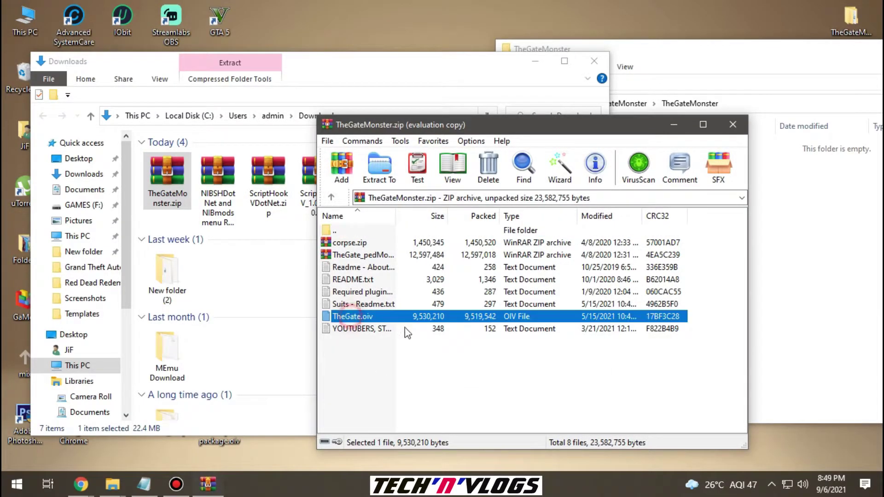
ctrl+click(346, 243)
ctrl+click(346, 254)
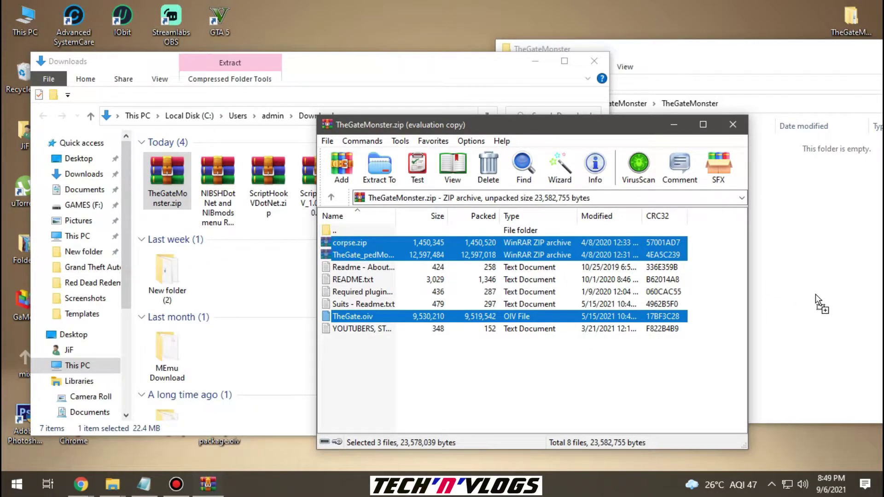
drag(815, 301, 816, 303)
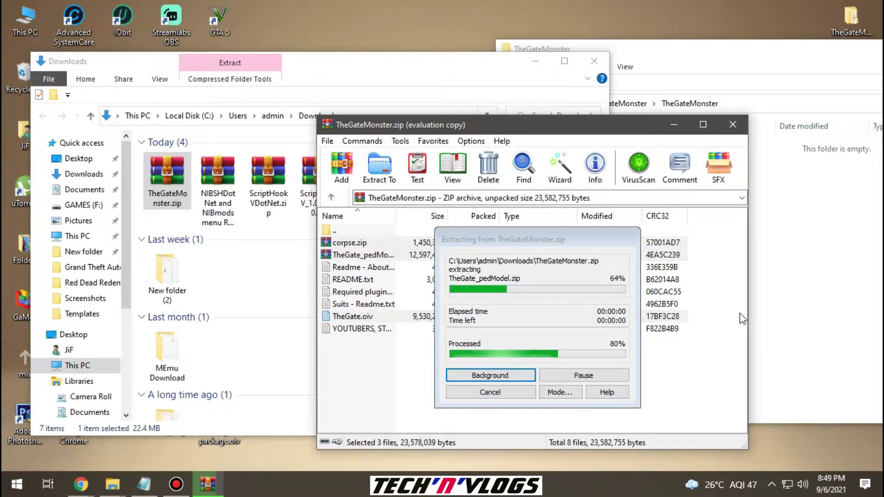
click(430, 378)
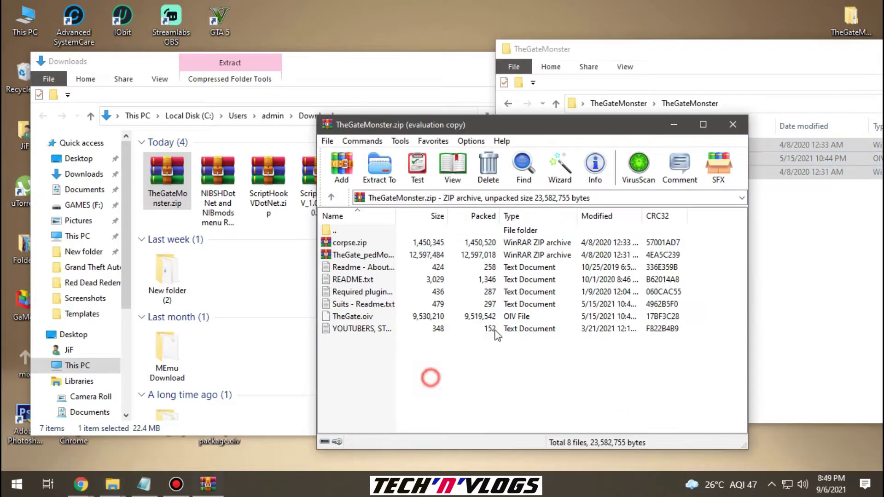
click(733, 124)
Extract Corpse addonPack.oiv from corpse.zip into the inner TheGateMonster subfolder and close the archive
double_click(636, 144)
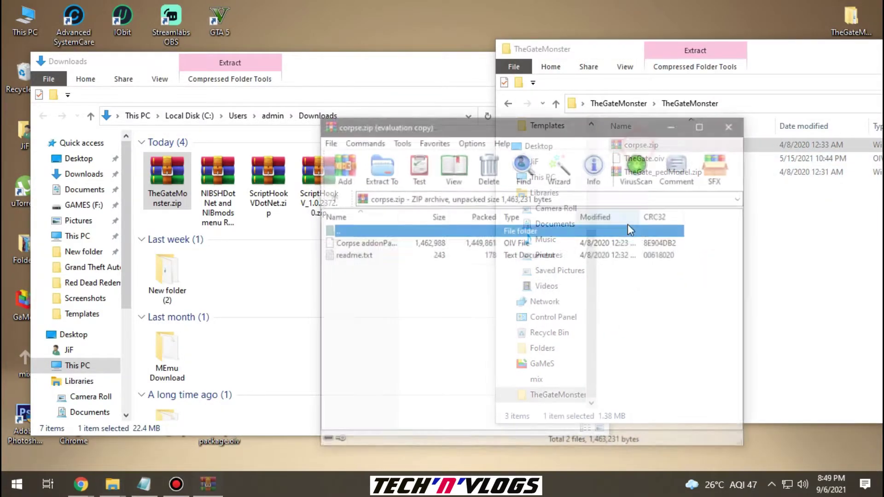
drag(361, 248, 869, 309)
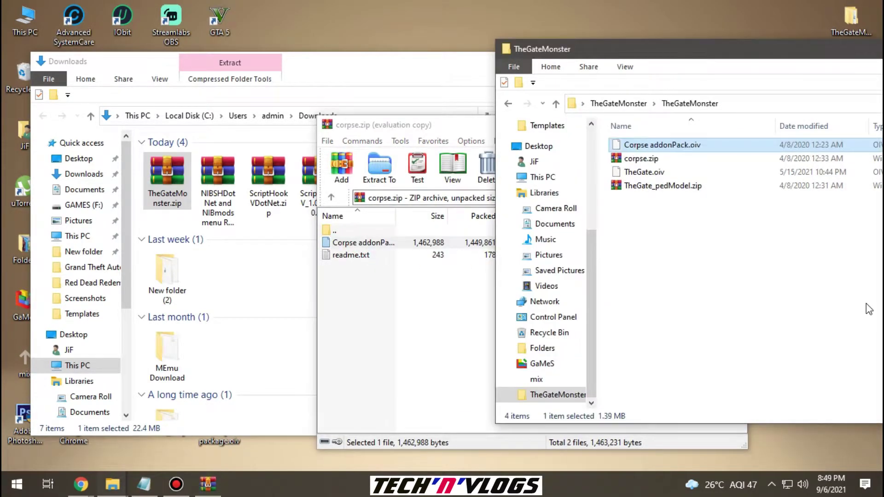
click(466, 318)
click(736, 125)
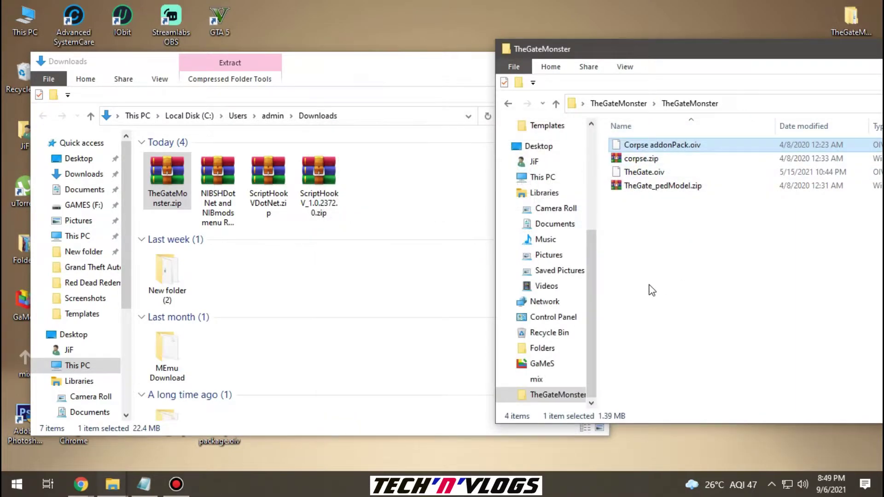
Extract TheGate addonPack.oiv from TheGate_pedModel.zip into the inner TheGateMonster subfolder and close the archive
double_click(642, 185)
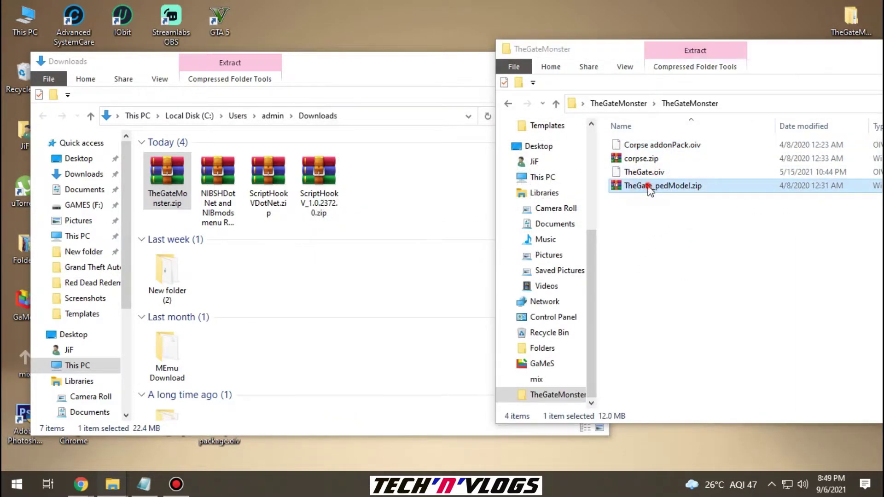
drag(351, 252, 823, 343)
click(467, 126)
click(733, 124)
Delete corpse.zip and TheGate_pedModel.zip from the inner TheGateMonster subfolder
click(638, 158)
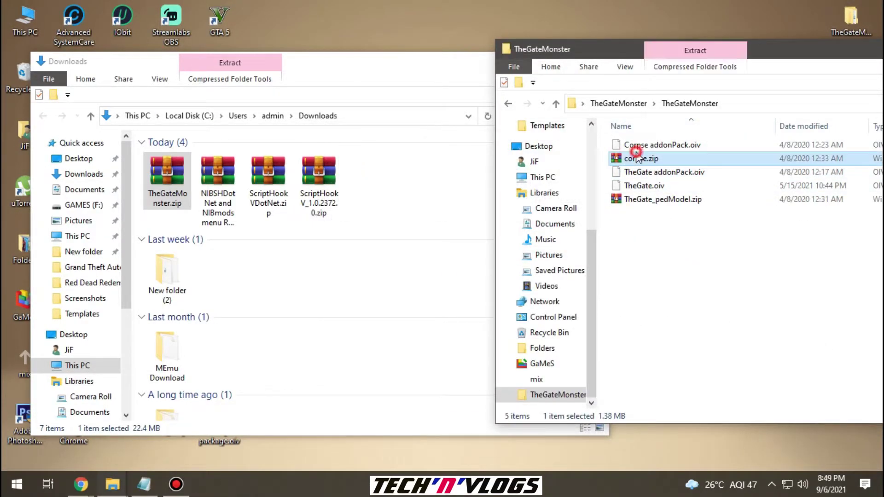
click(639, 200)
key(Delete)
click(714, 286)
Return to the main TheGateMonster folder, extract Setup package.oiv into it from NIBSHDotNet and NIBmods menu R8c.zip, and close the archive
click(508, 105)
click(696, 274)
click(218, 198)
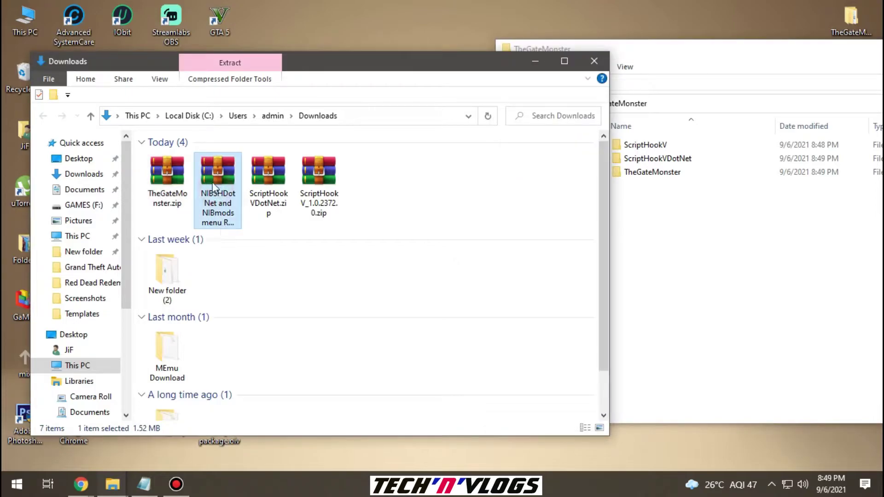
double_click(211, 178)
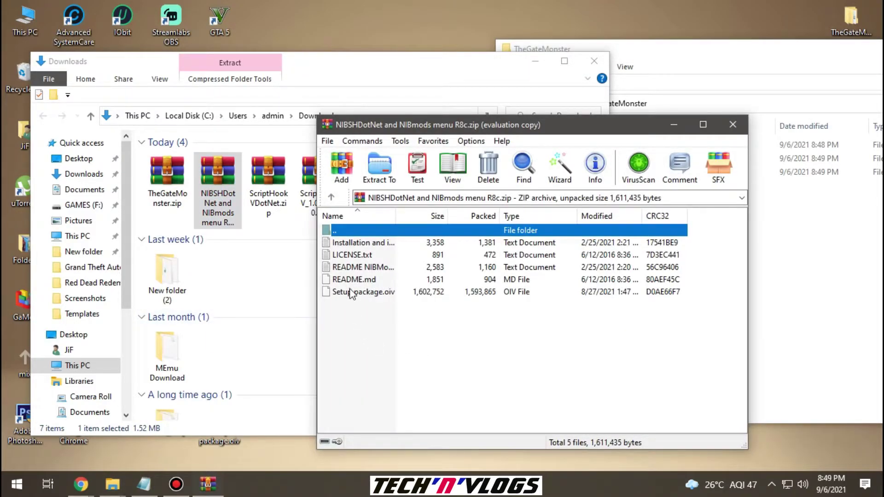
click(361, 293)
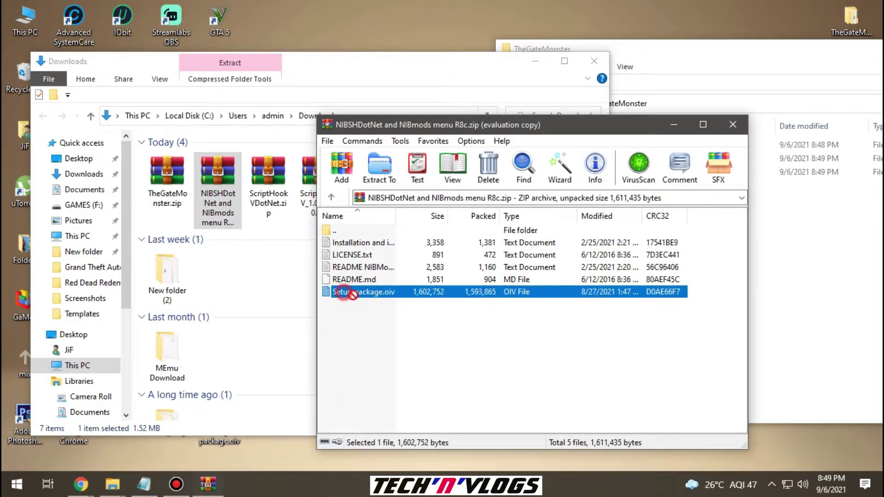
click(459, 370)
click(731, 125)
Close the Downloads window and move the TheGateMonster folder window aside to uncover the desktop shortcuts
click(454, 69)
click(593, 65)
drag(584, 53, 685, 64)
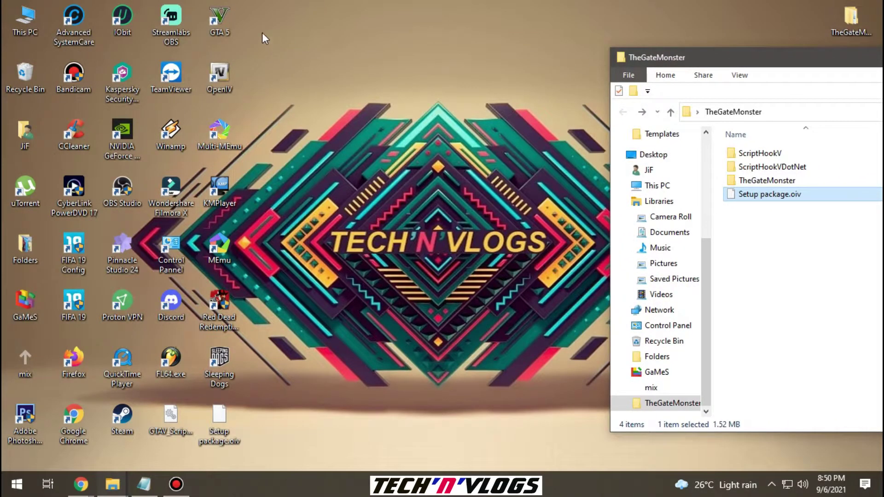
Open the Grand Theft Auto V installation folder through the file location of the GTA 5 desktop shortcut
right_click(220, 22)
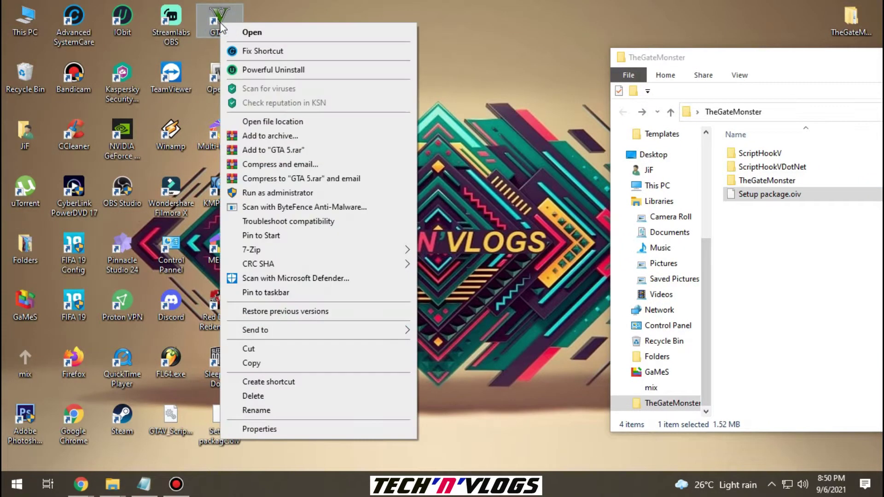
click(248, 122)
scroll(452, 226, down, 3)
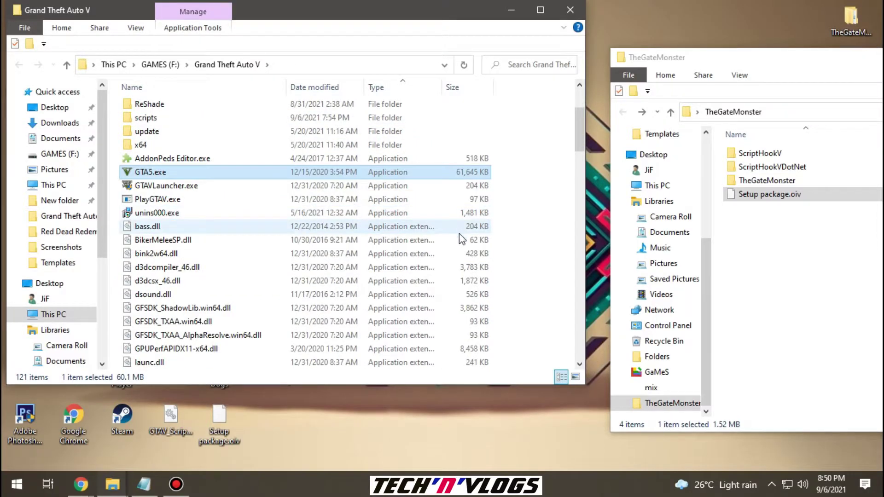
scroll(460, 237, down, 2)
click(547, 241)
scroll(547, 241, up, 3)
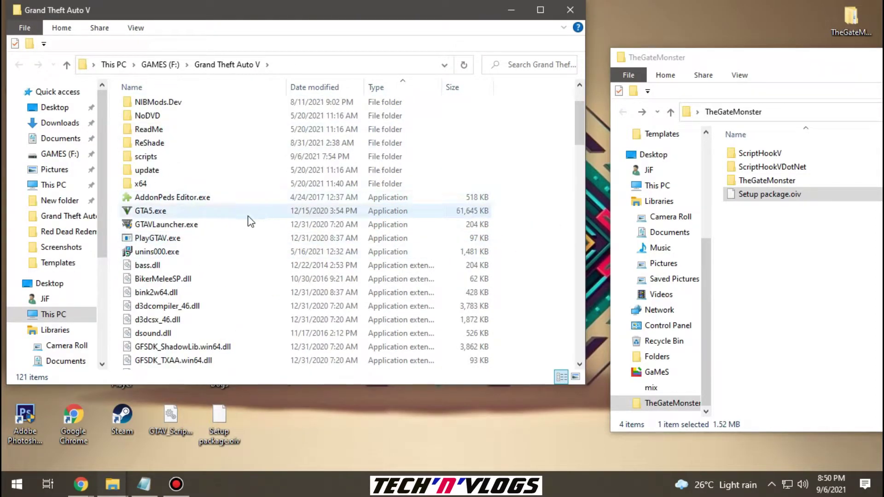
Copy dinput8.dll and ScriptHookV.dll from the ScriptHookV subfolder into the Grand Theft Auto V folder and return to the TheGateMonster folder
click(804, 322)
double_click(760, 153)
drag(778, 178, 529, 254)
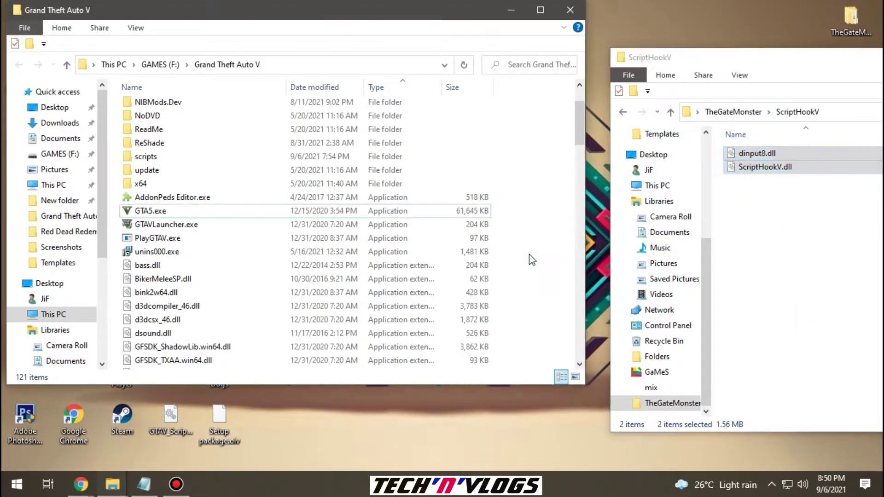
click(787, 253)
click(622, 112)
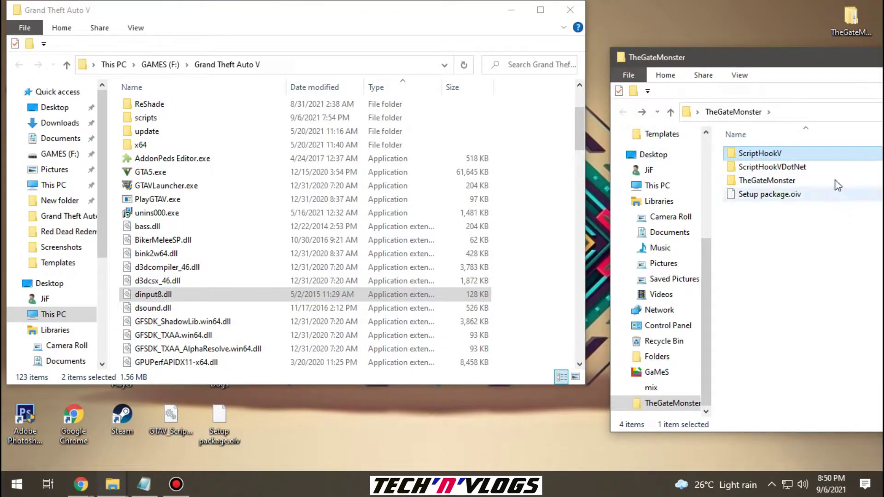
Copy all six files from the ScriptHookVDotNet subfolder into the Grand Theft Auto V folder and return to the TheGateMonster folder
click(781, 167)
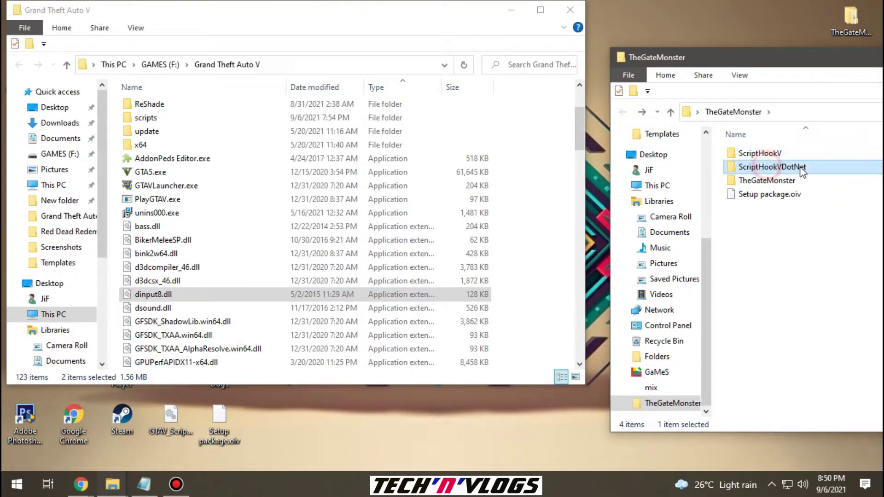
double_click(773, 168)
drag(758, 295, 532, 301)
click(797, 292)
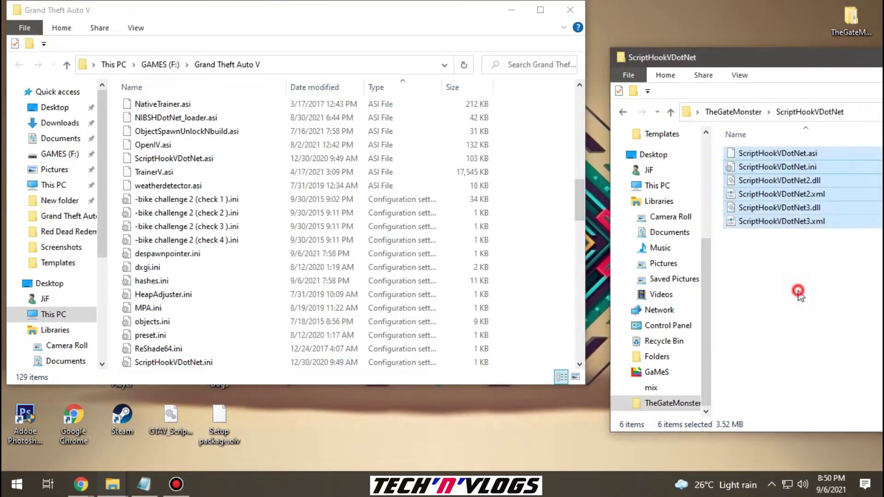
click(618, 112)
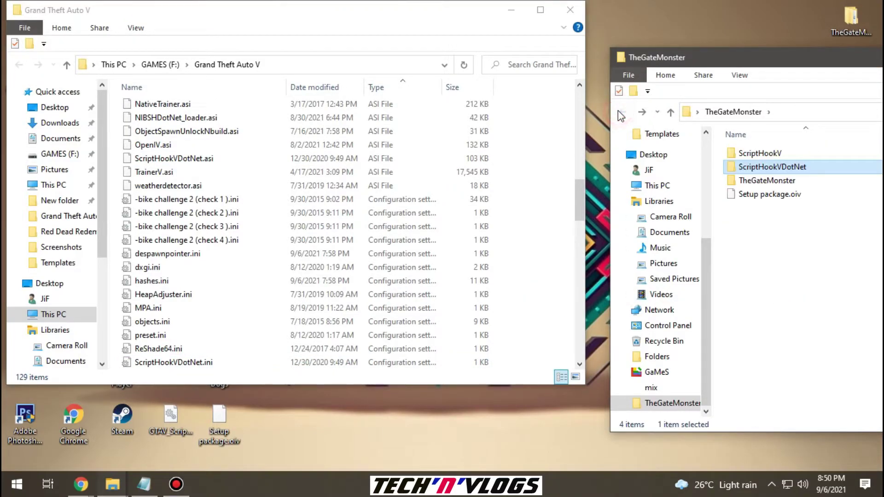
Close the Grand Theft Auto V folder, launch OpenIV and load the Windows version of Grand Theft Auto V
click(571, 10)
click(214, 76)
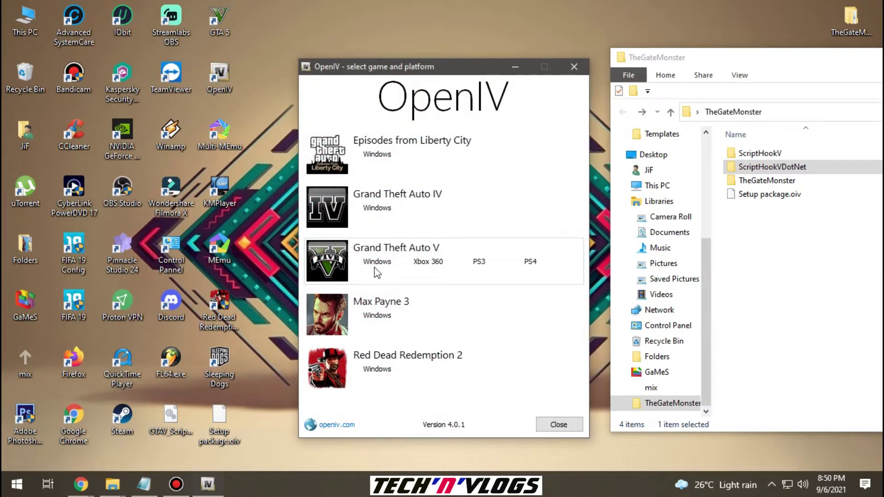
click(377, 262)
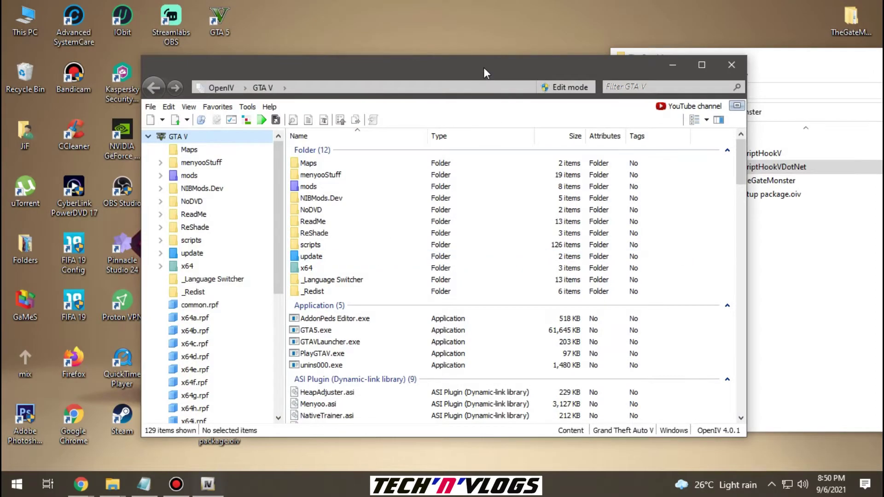
Load Setup package.oiv from the TheGateMonster folder on the desktop into the package installer
drag(483, 68, 380, 43)
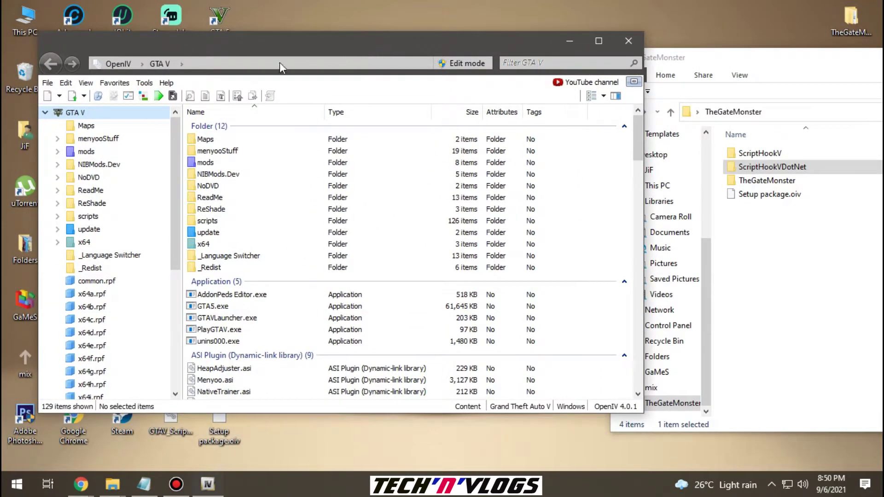
click(144, 97)
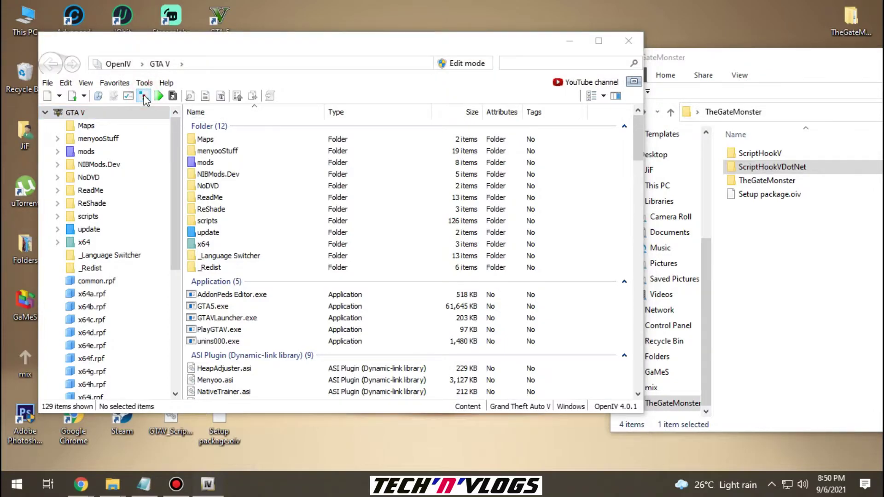
scroll(95, 185, up, 1)
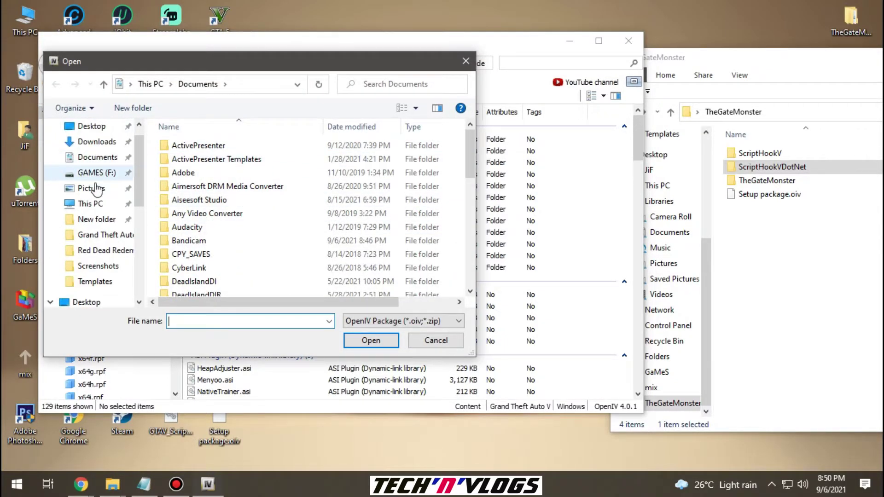
click(92, 127)
double_click(193, 186)
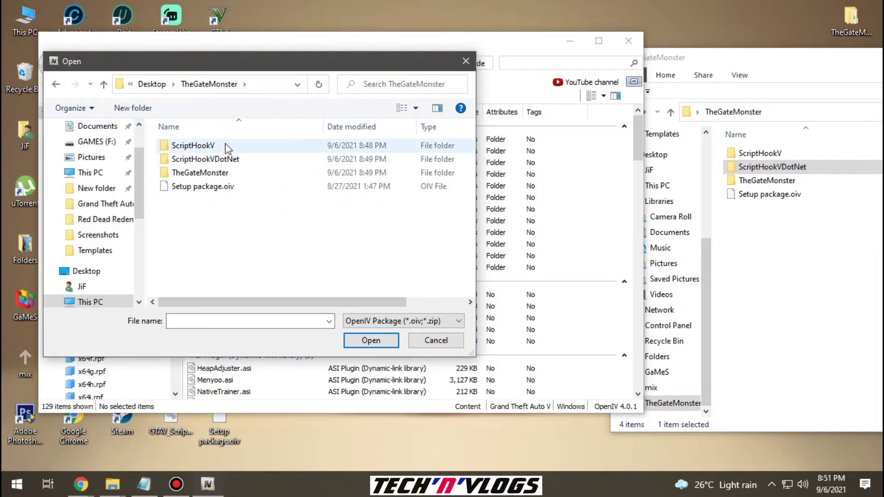
click(204, 190)
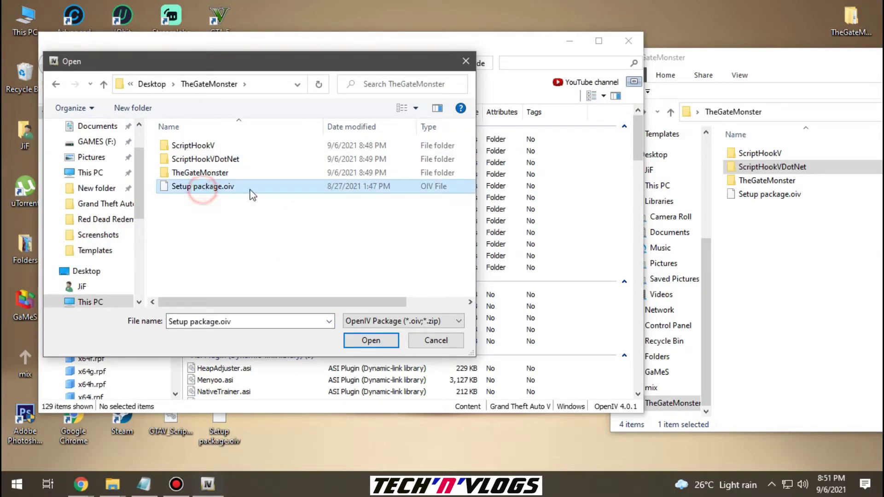
click(366, 340)
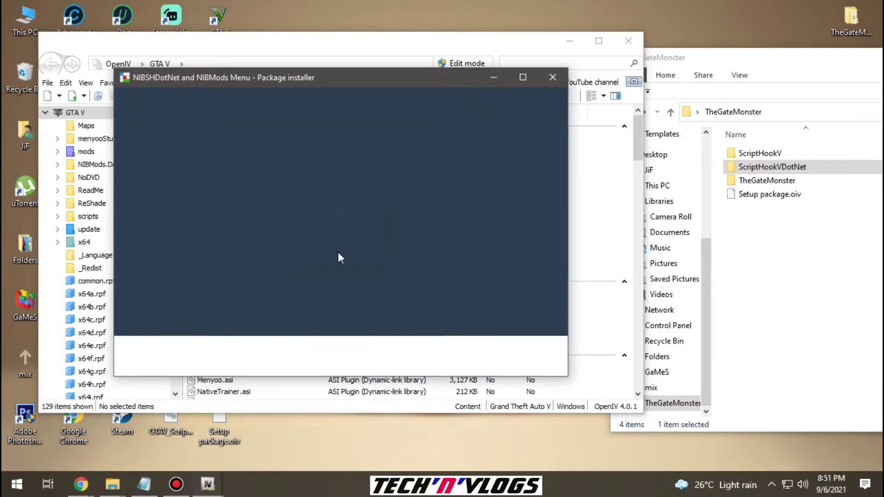
Install the NIBSHDotNet and NIBMods Menu package directly into the game folder and close the installer
click(523, 176)
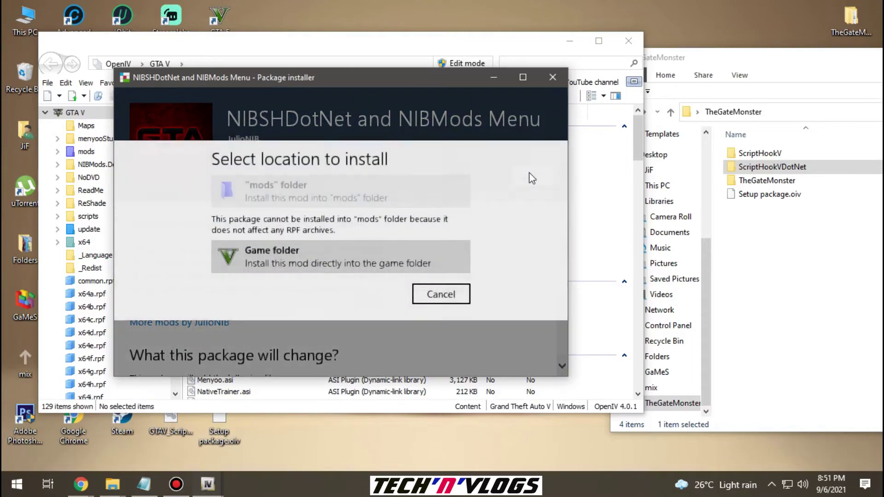
click(262, 254)
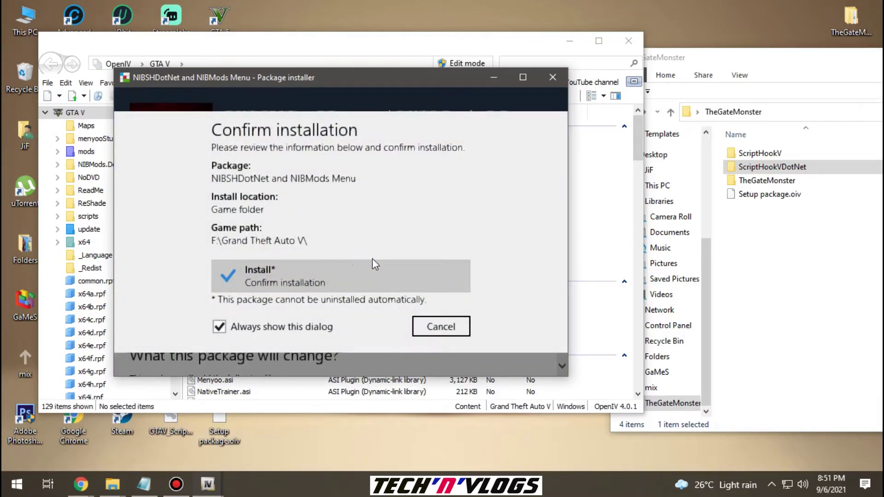
click(242, 276)
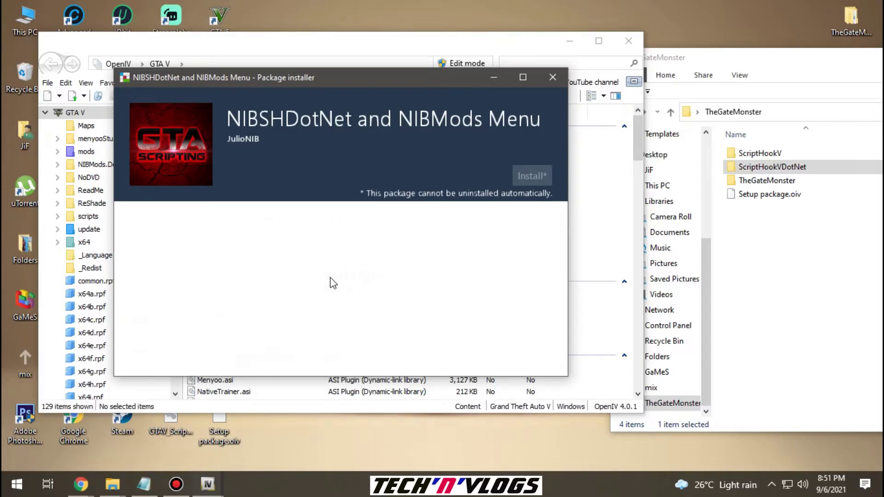
click(522, 352)
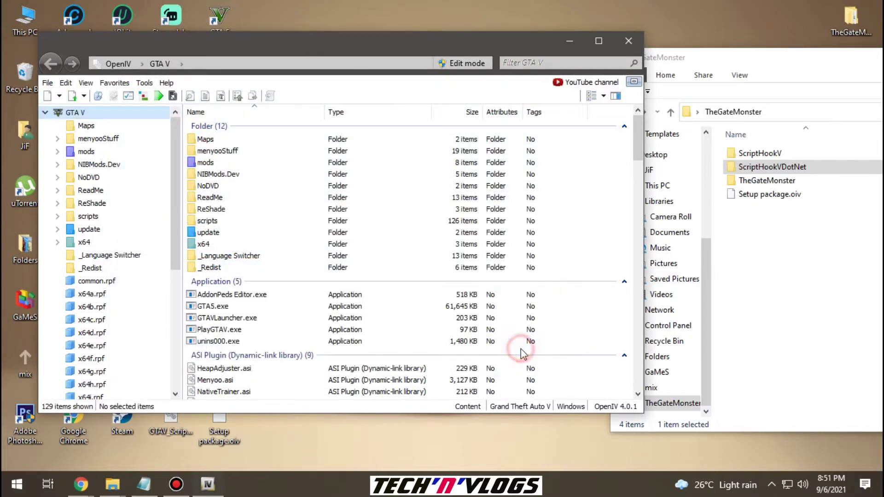
Install the TheGate.oiv package from the inner TheGateMonster subfolder into the game folder and close the installer
click(143, 96)
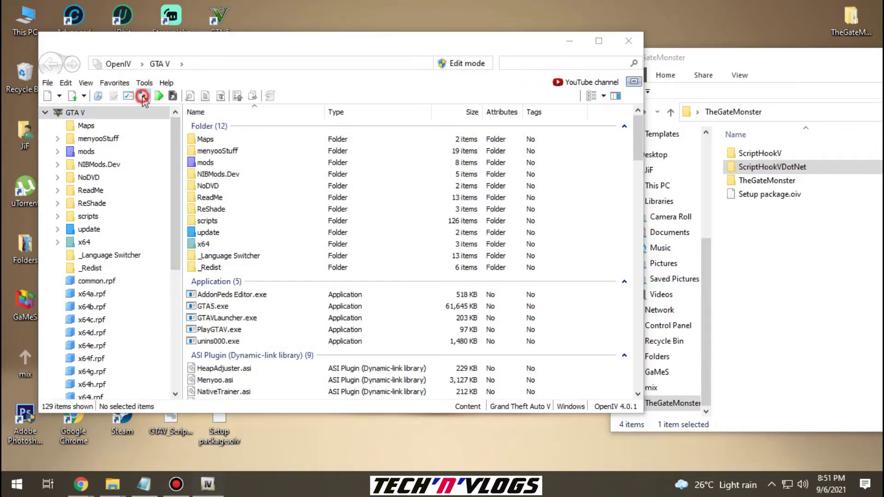
click(220, 177)
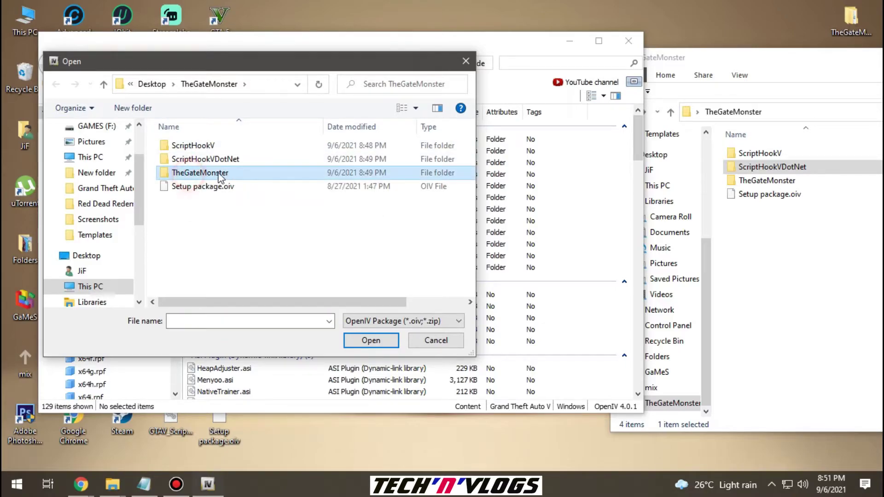
double_click(243, 177)
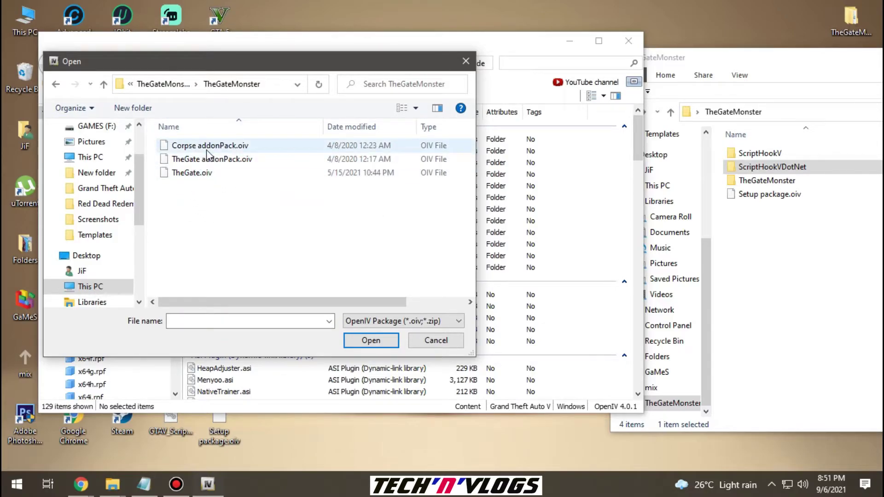
click(193, 174)
click(369, 342)
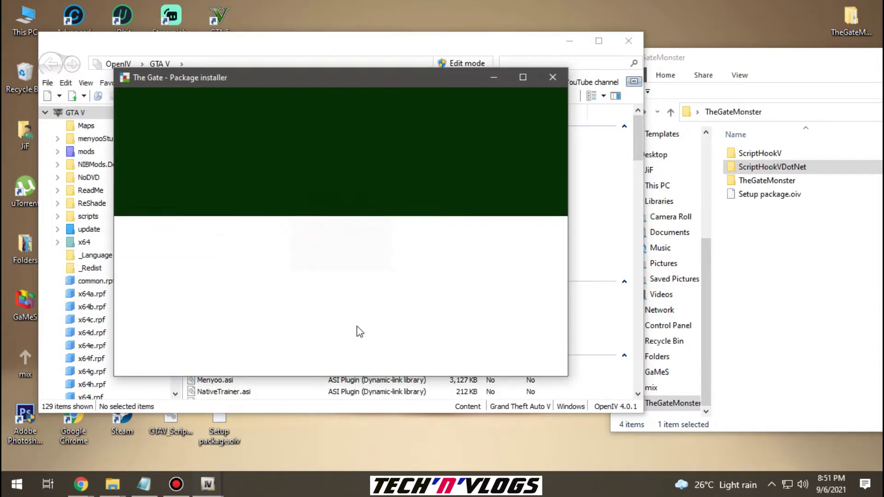
click(524, 176)
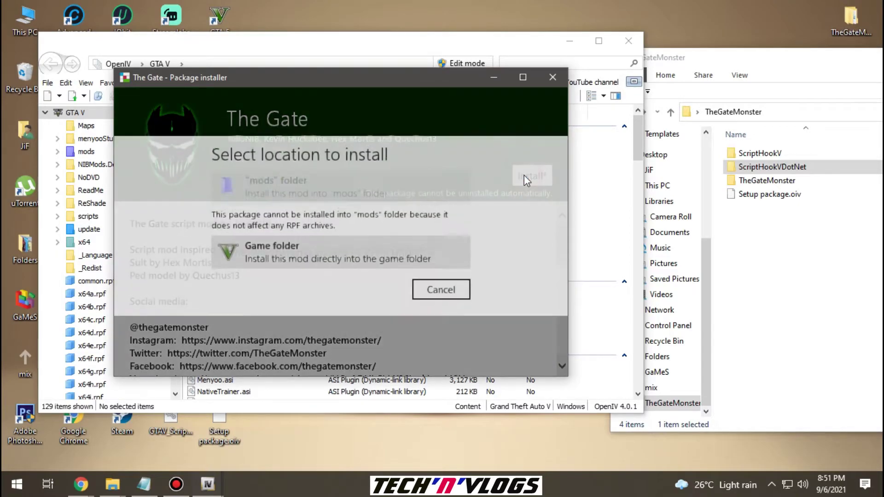
click(276, 267)
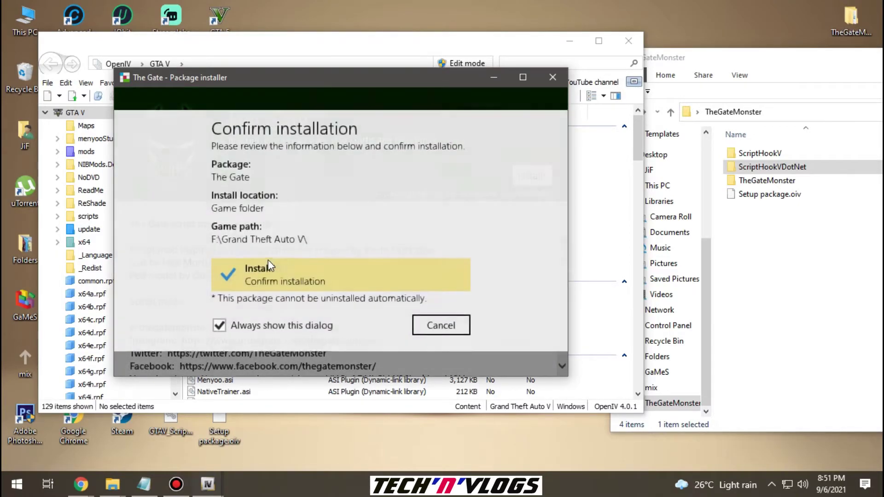
click(269, 275)
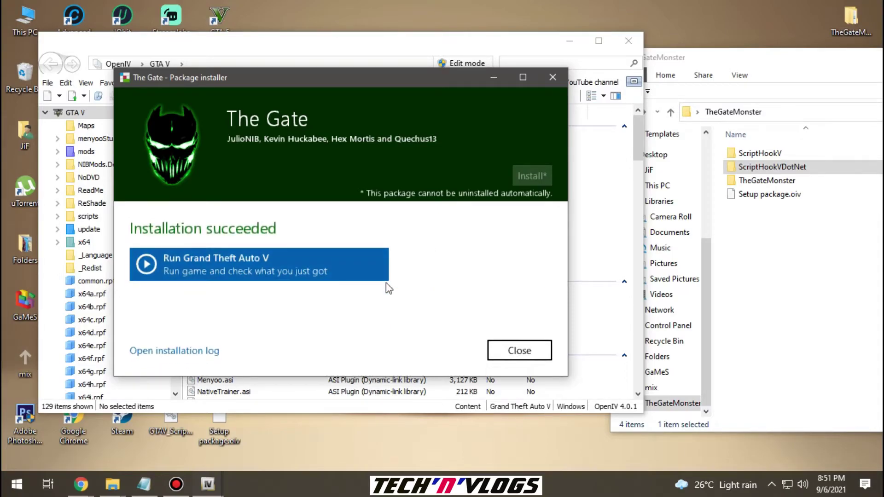
click(504, 352)
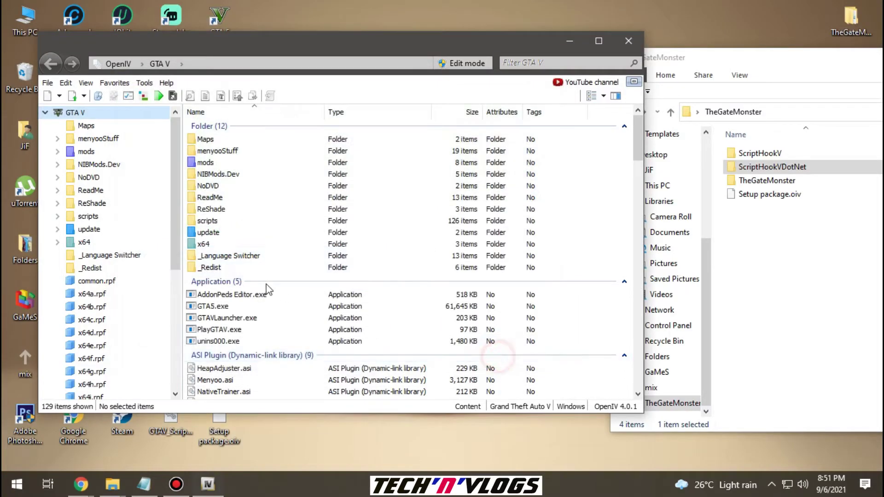
Install the TheGate addonPack.oiv package into the "mods" folder and close the installer
click(140, 96)
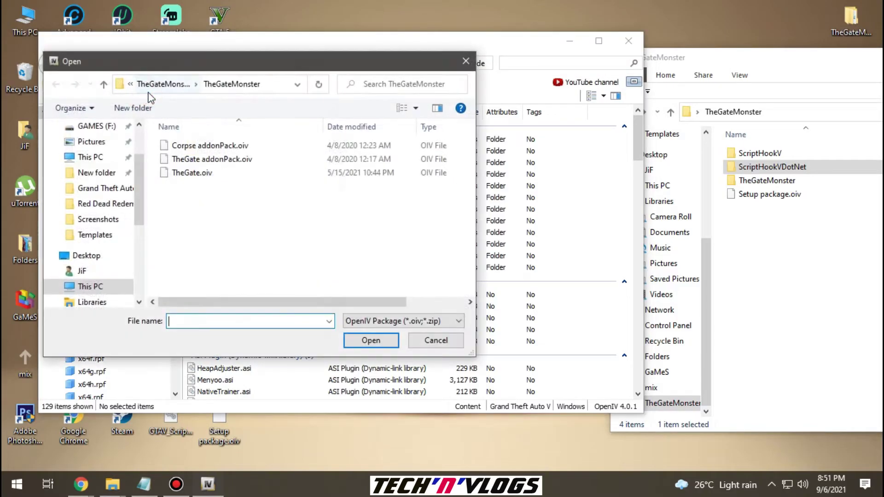
click(210, 160)
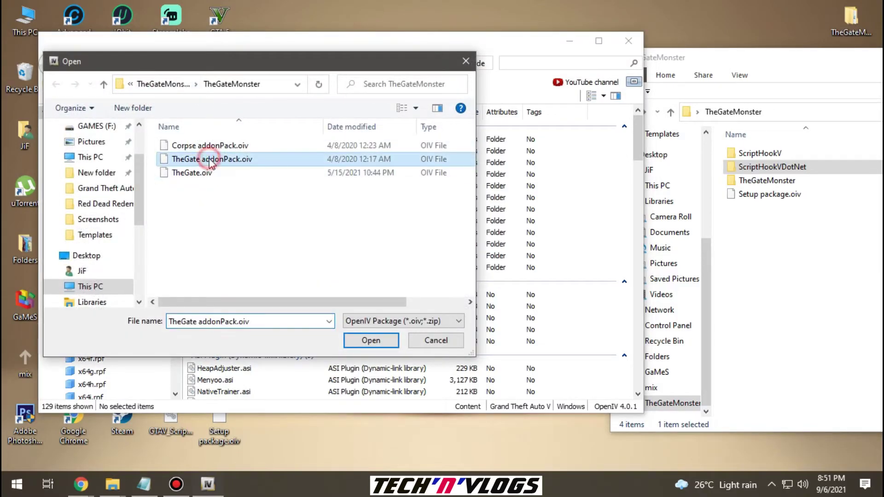
click(372, 339)
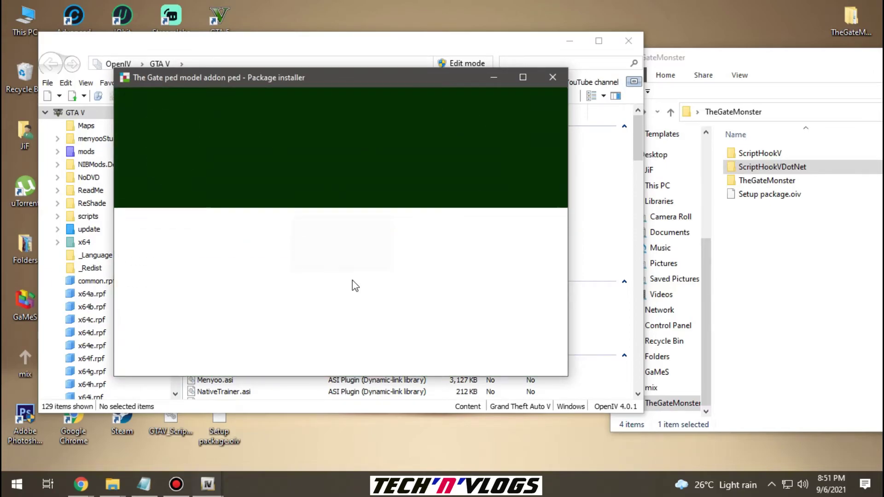
click(538, 176)
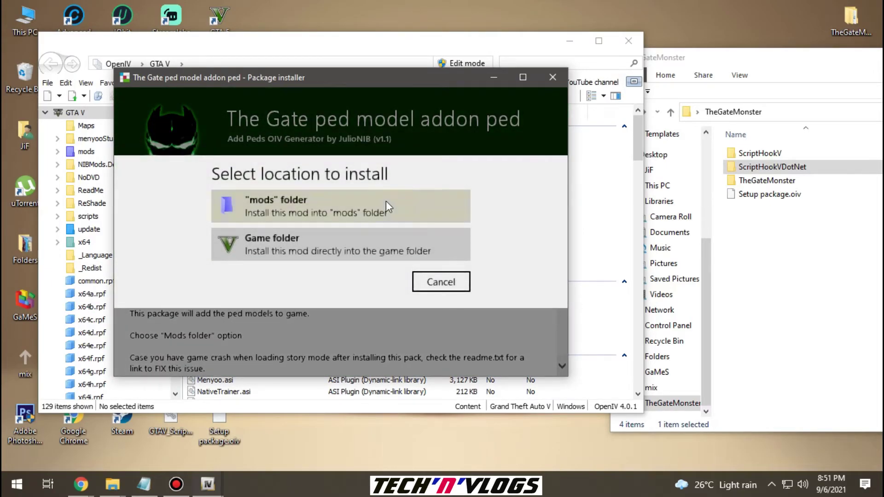
click(247, 207)
click(290, 268)
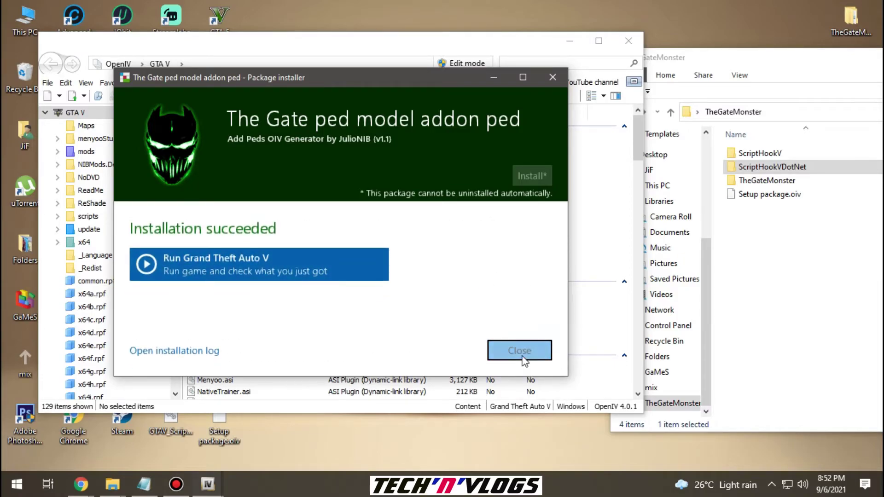
click(523, 355)
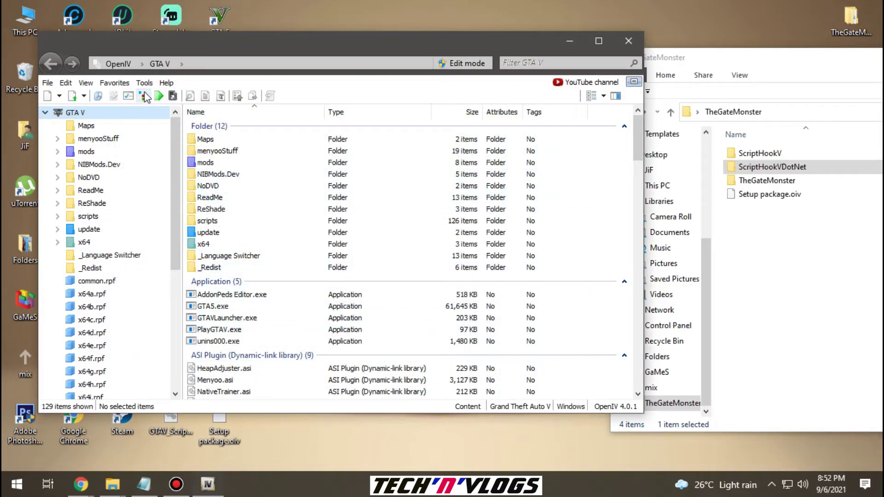
Install the Corpse addonPack.oiv package into the "mods" folder and close the installer
click(144, 96)
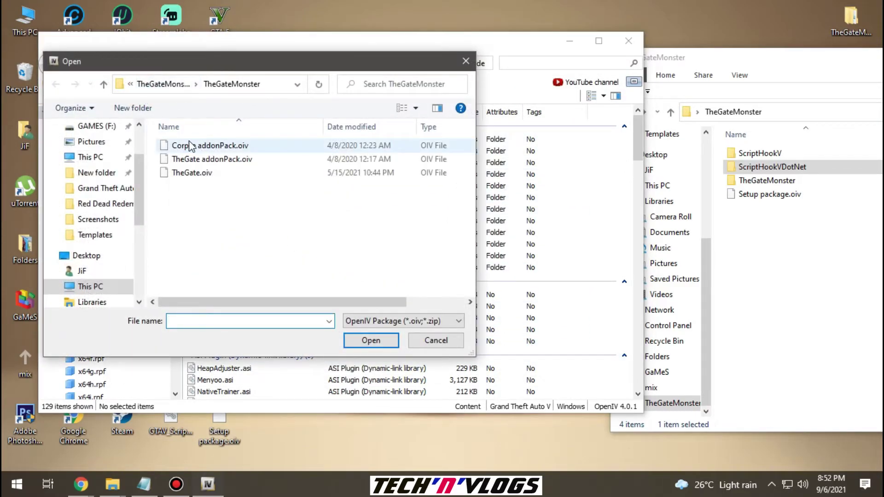
click(229, 148)
click(372, 340)
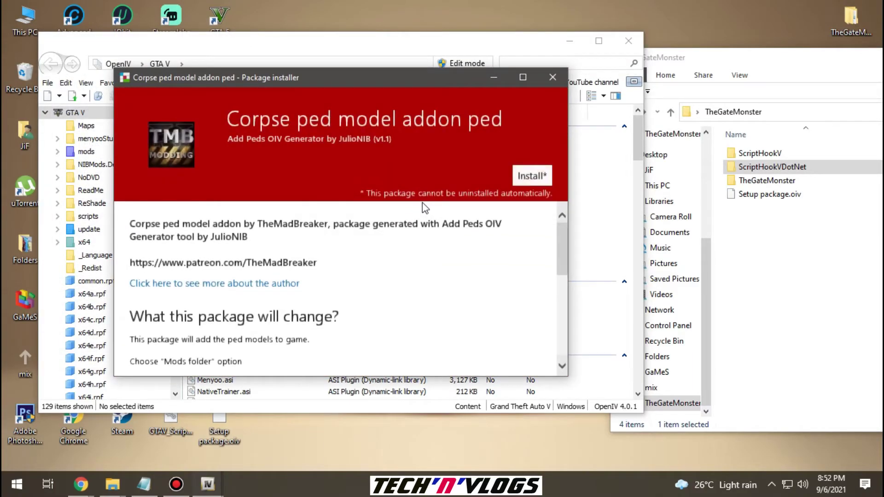
click(529, 175)
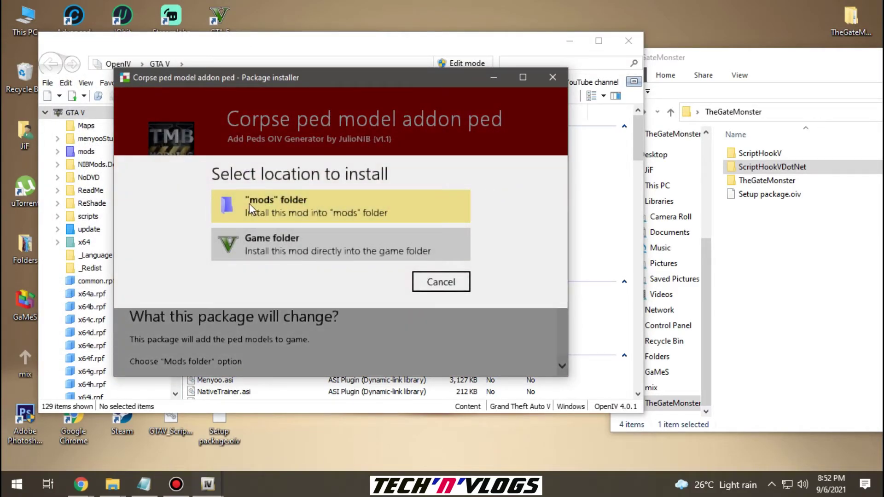
click(276, 206)
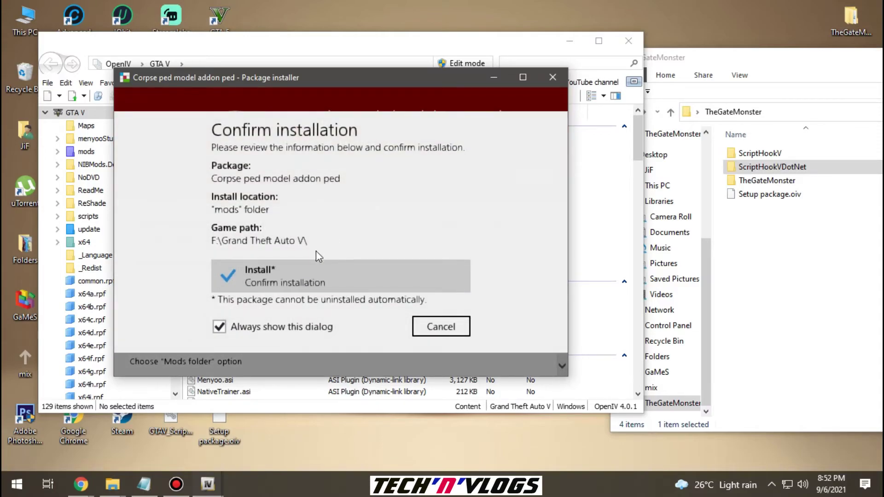
click(243, 283)
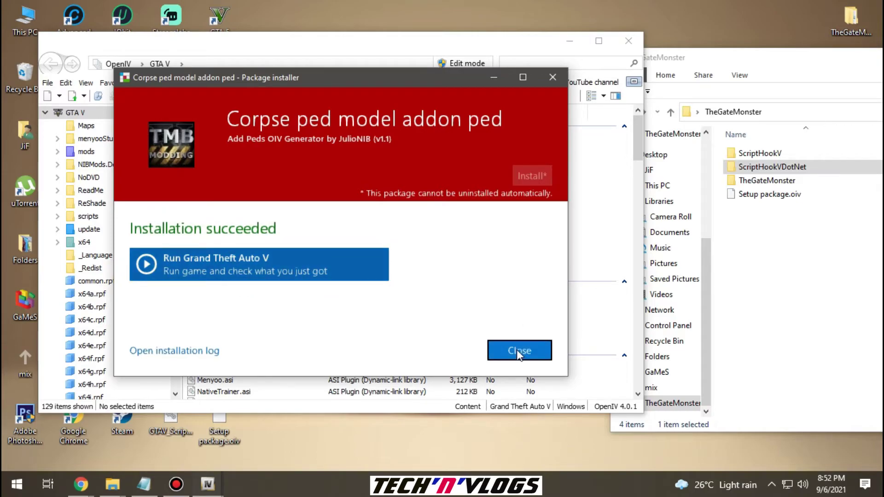
click(517, 350)
Close OpenIV and the TheGateMonster folder window
click(629, 41)
drag(674, 51, 335, 54)
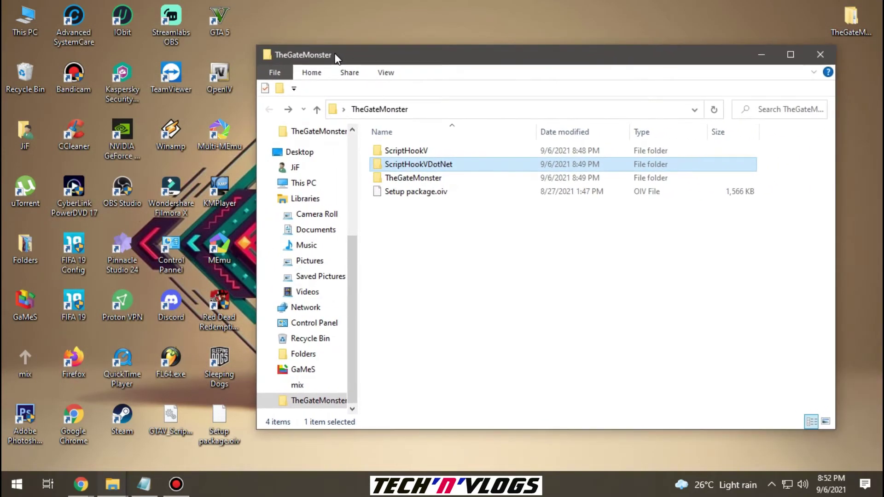
click(834, 60)
Switch to the GTA 5.txt notes in Notepad and read the closing lines on how to open the mod menu
click(144, 483)
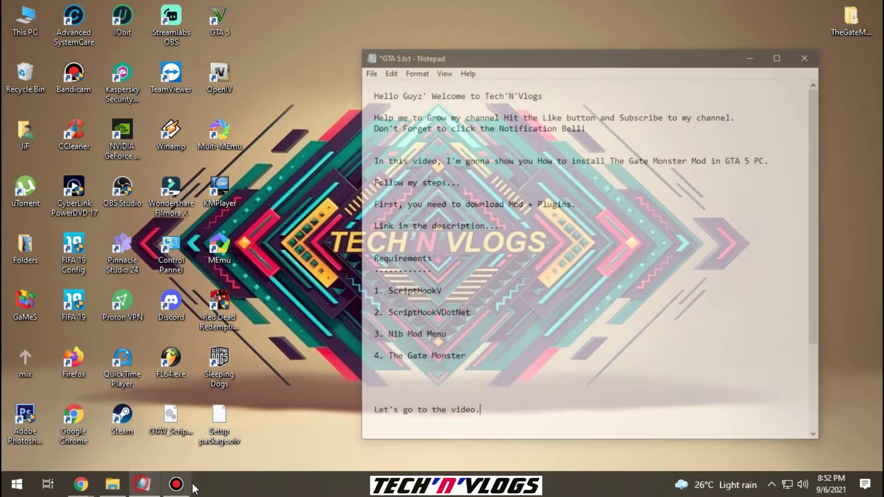
scroll(507, 350, down, 2)
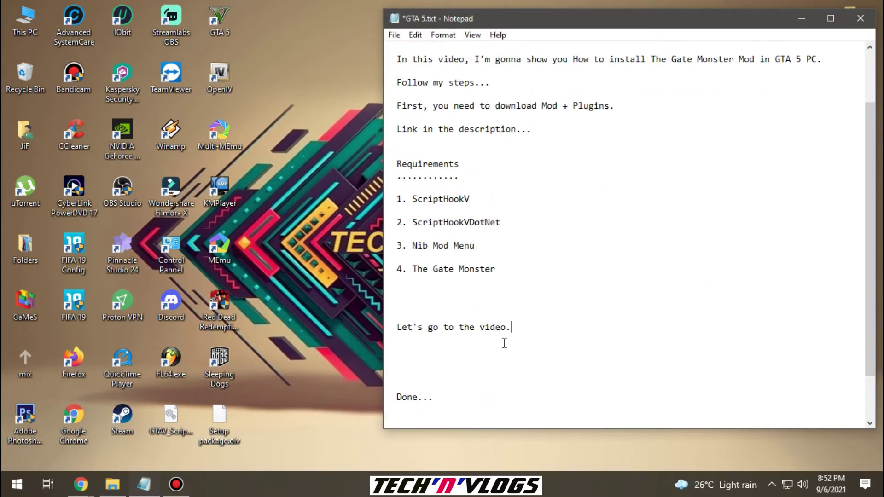
drag(395, 397, 480, 398)
click(462, 394)
scroll(465, 388, down, 1)
drag(397, 373, 544, 376)
click(557, 374)
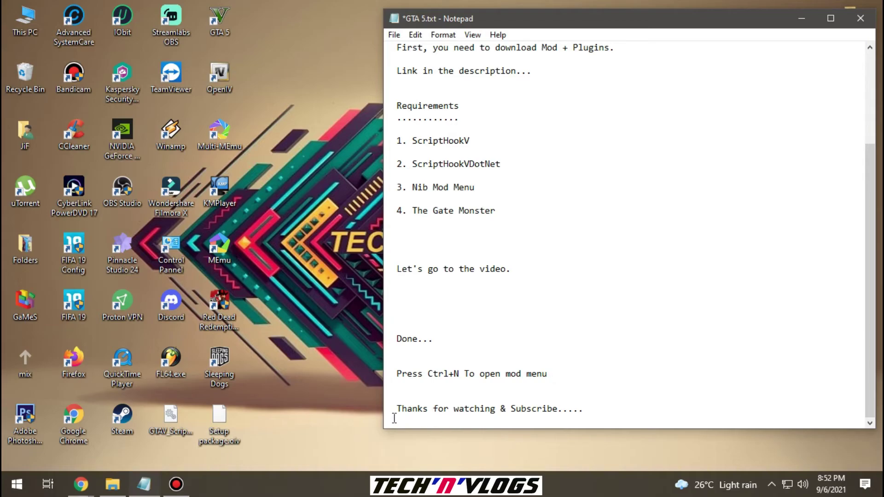
drag(397, 409, 602, 409)
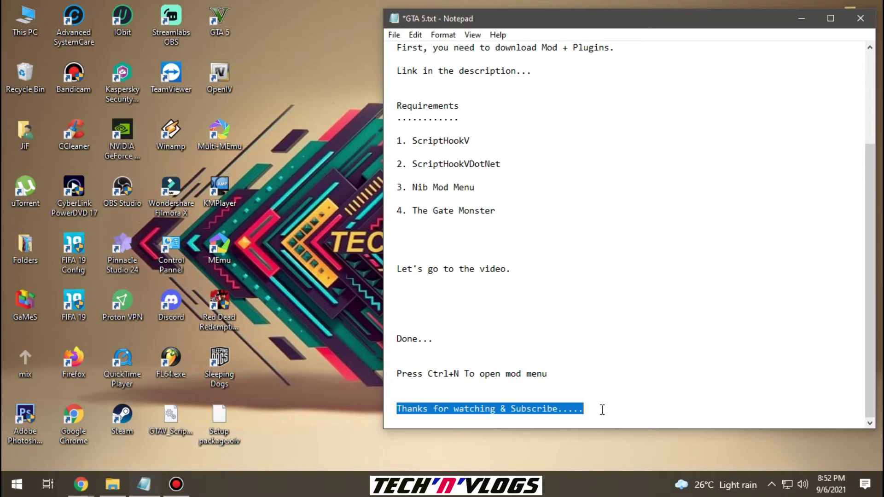